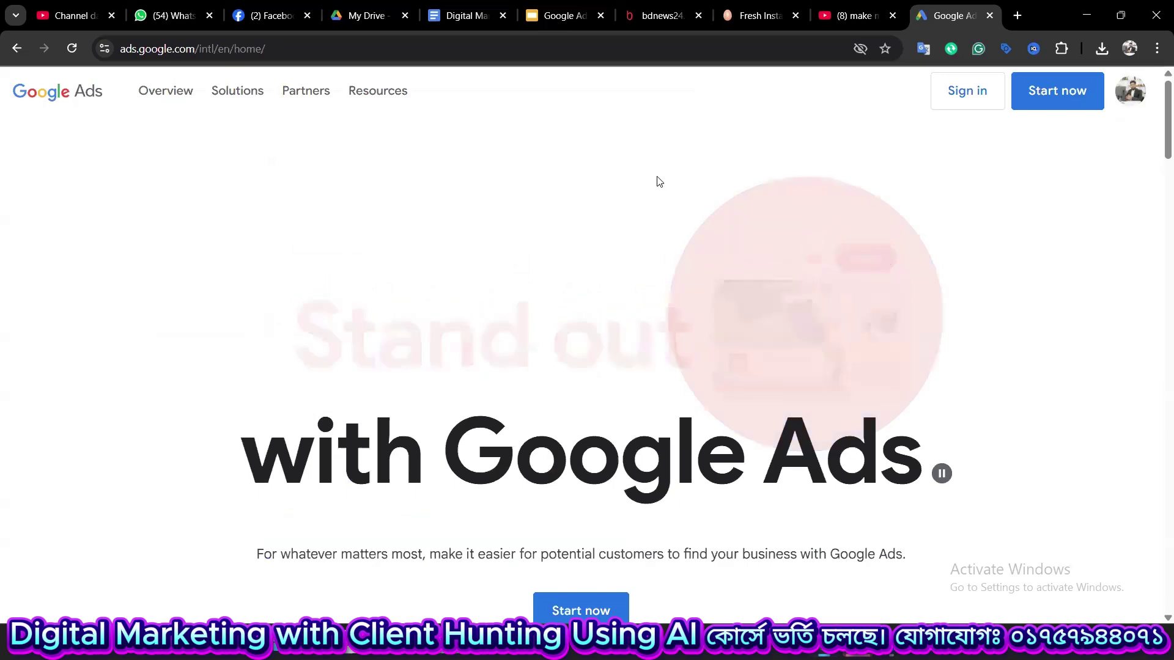
Start a new Google Ads account instead of using an existing one and begin creating the first campaign.
{"action": "left_click", "coordinate": [1027, 94]}
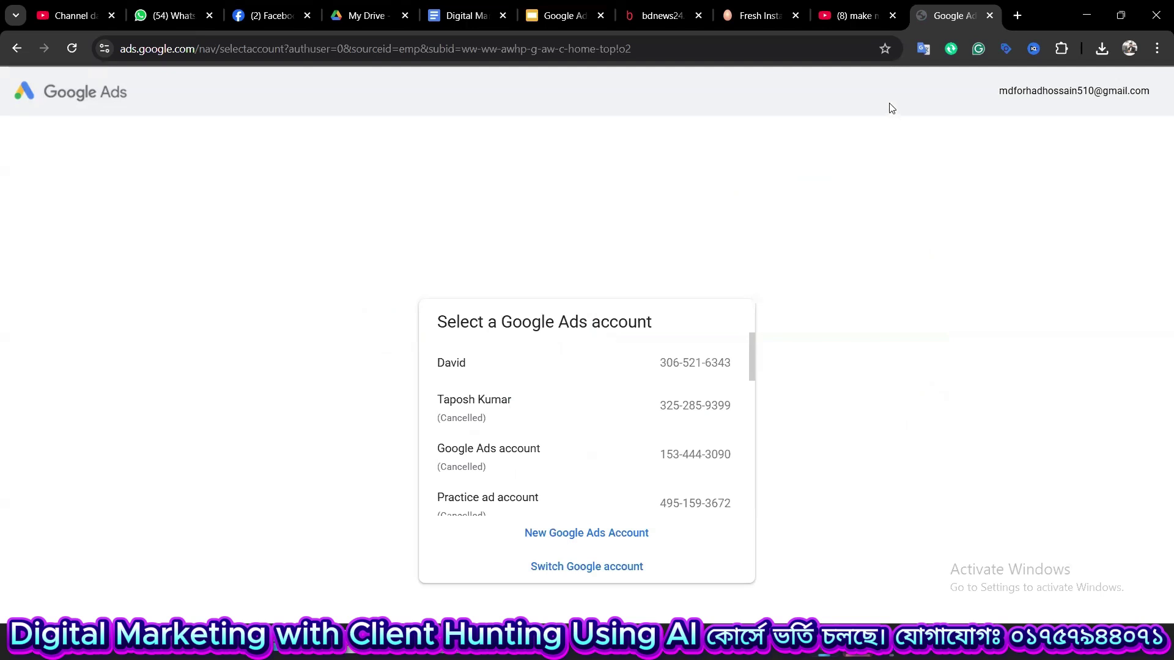
{"action": "scroll", "coordinate": [515, 376], "scroll_direction": "down", "scroll_amount": 10}
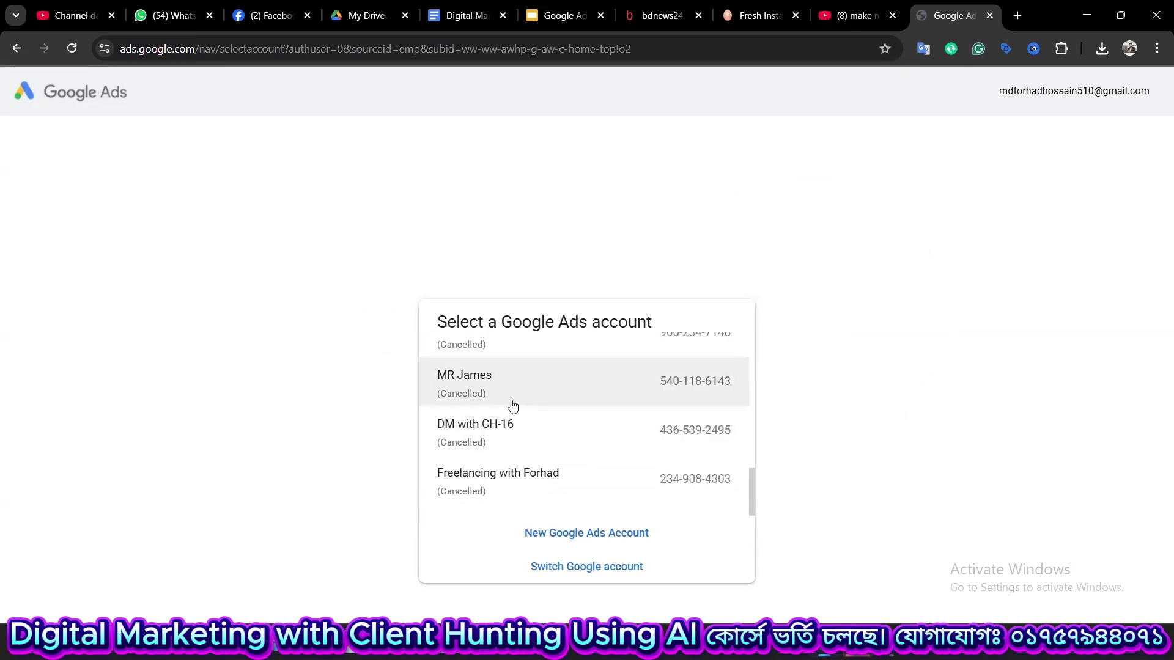
{"action": "scroll", "coordinate": [508, 403], "scroll_direction": "up", "scroll_amount": 10}
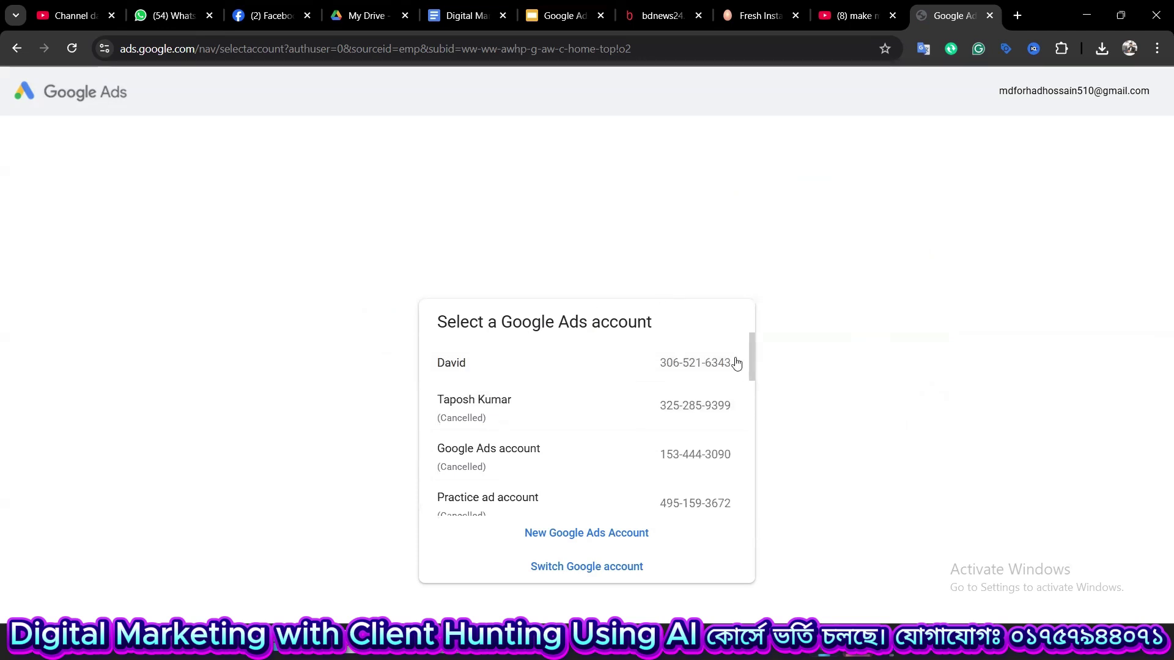
{"action": "scroll", "coordinate": [662, 393], "scroll_direction": "down", "scroll_amount": 10}
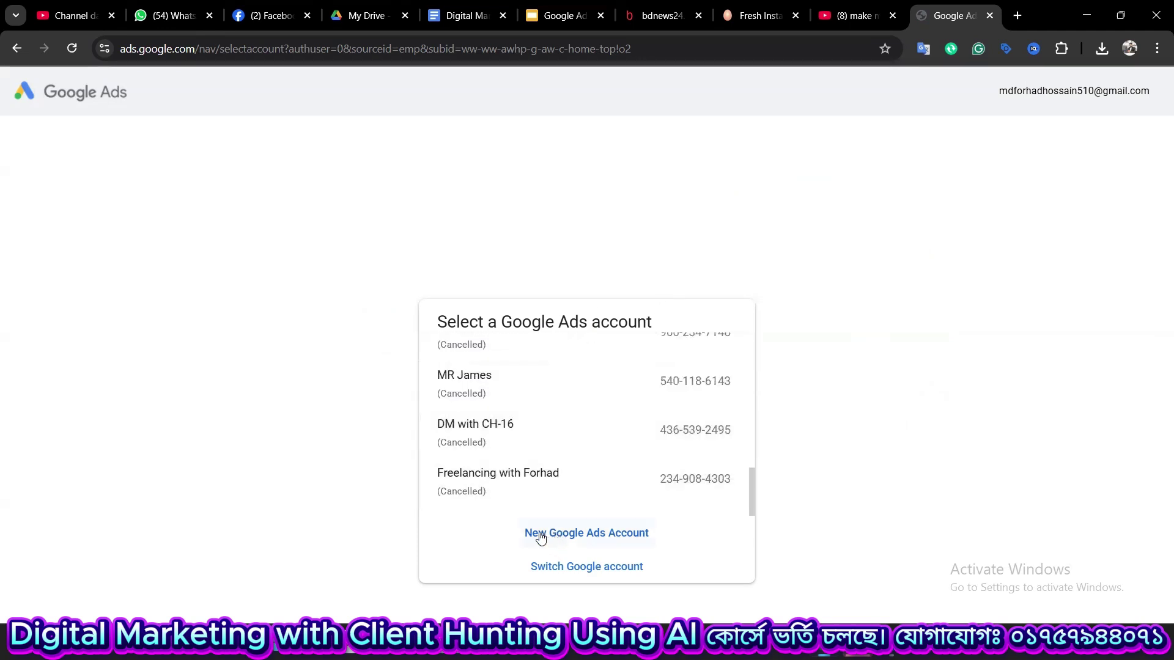
{"action": "left_click", "coordinate": [606, 537]}
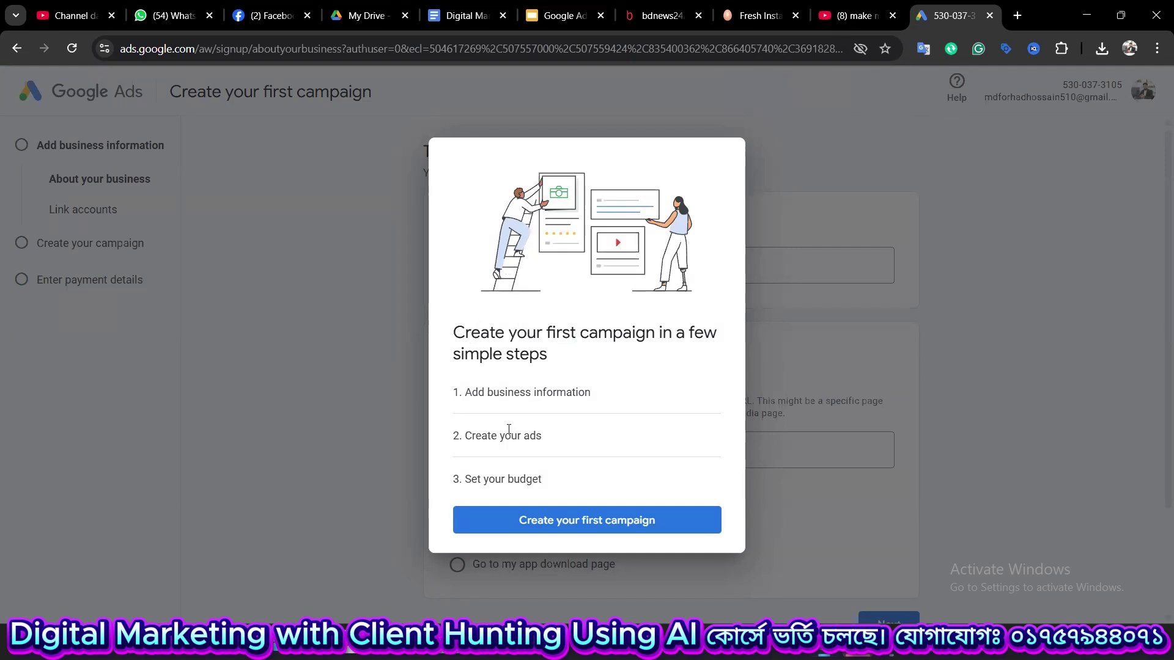
{"action": "left_click", "coordinate": [582, 527]}
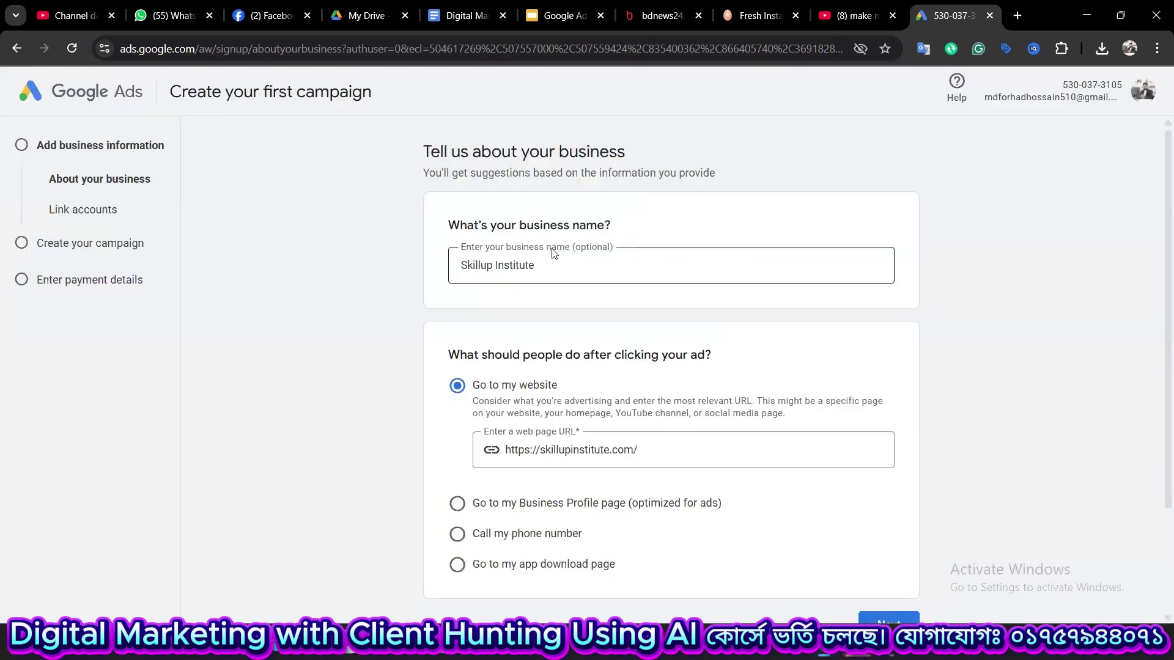
{"action": "left_click_drag", "start_coordinate": [547, 266], "coordinate": [460, 264]}
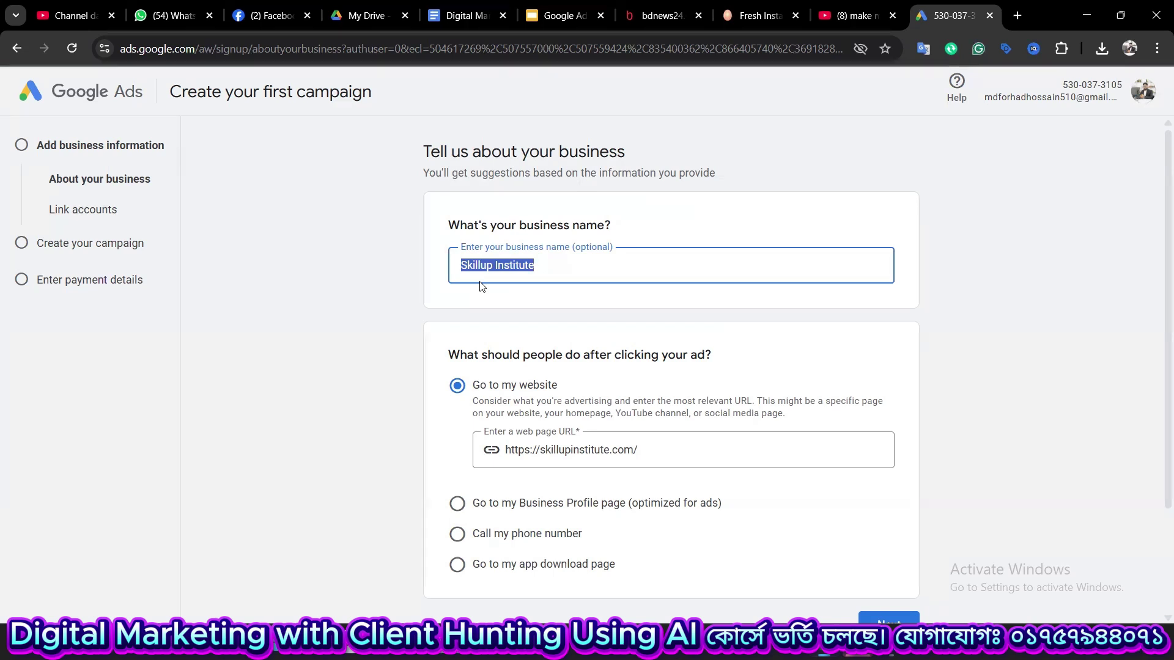
{"action": "left_click", "coordinate": [500, 297]}
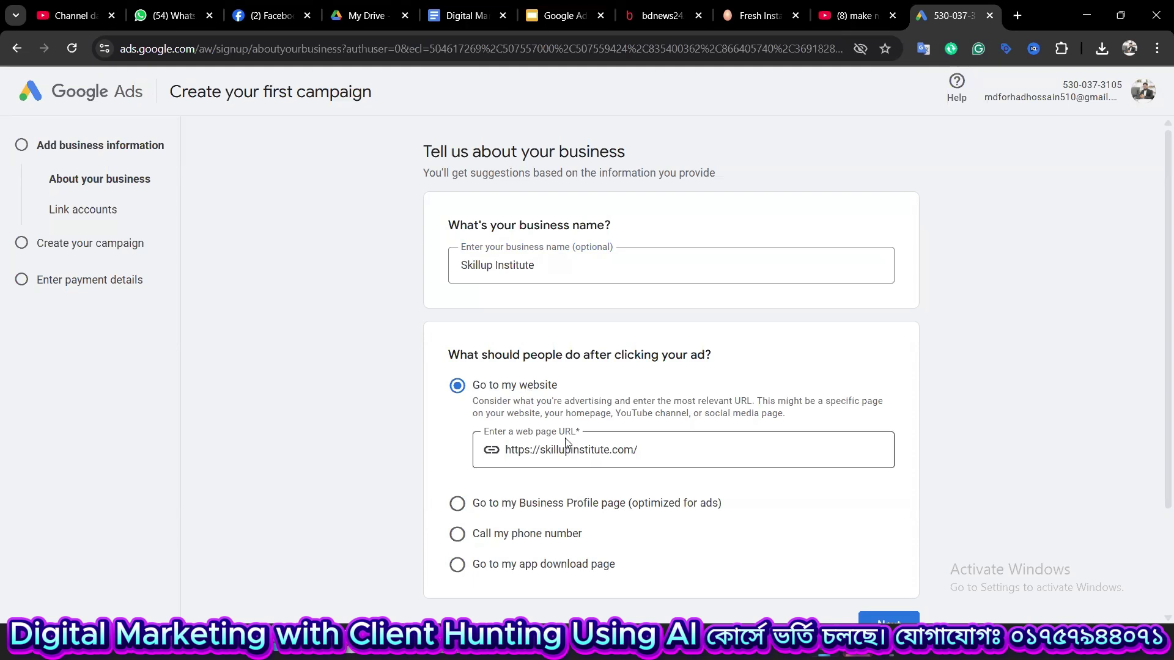
{"action": "left_click", "coordinate": [645, 448]}
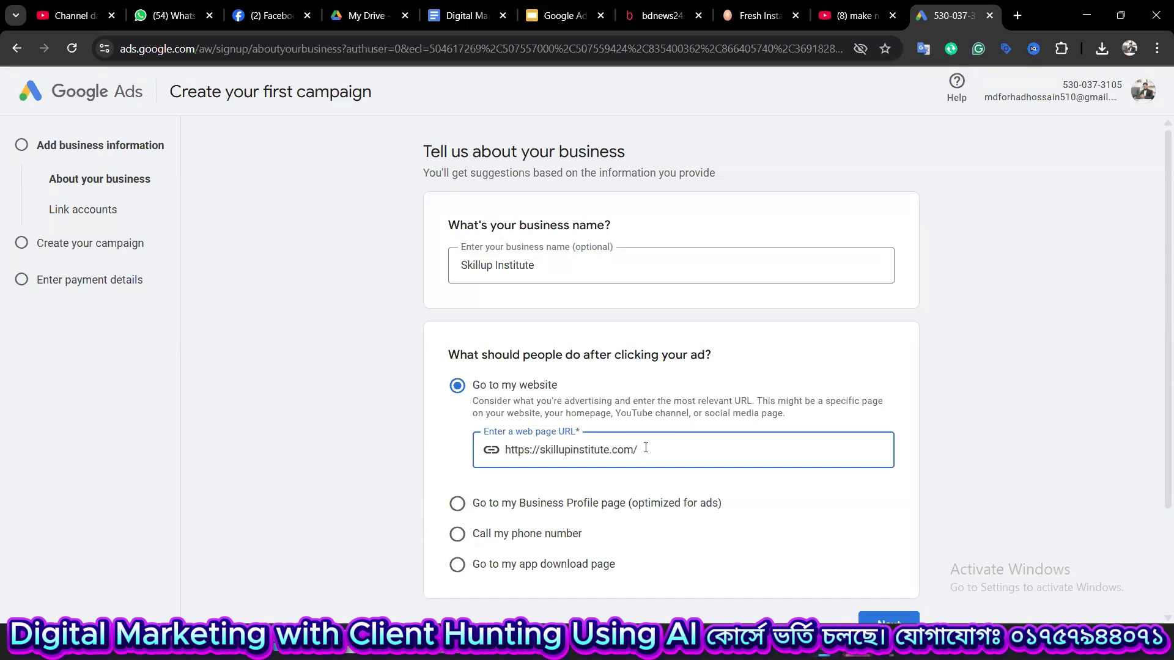
{"action": "left_click", "coordinate": [455, 428]}
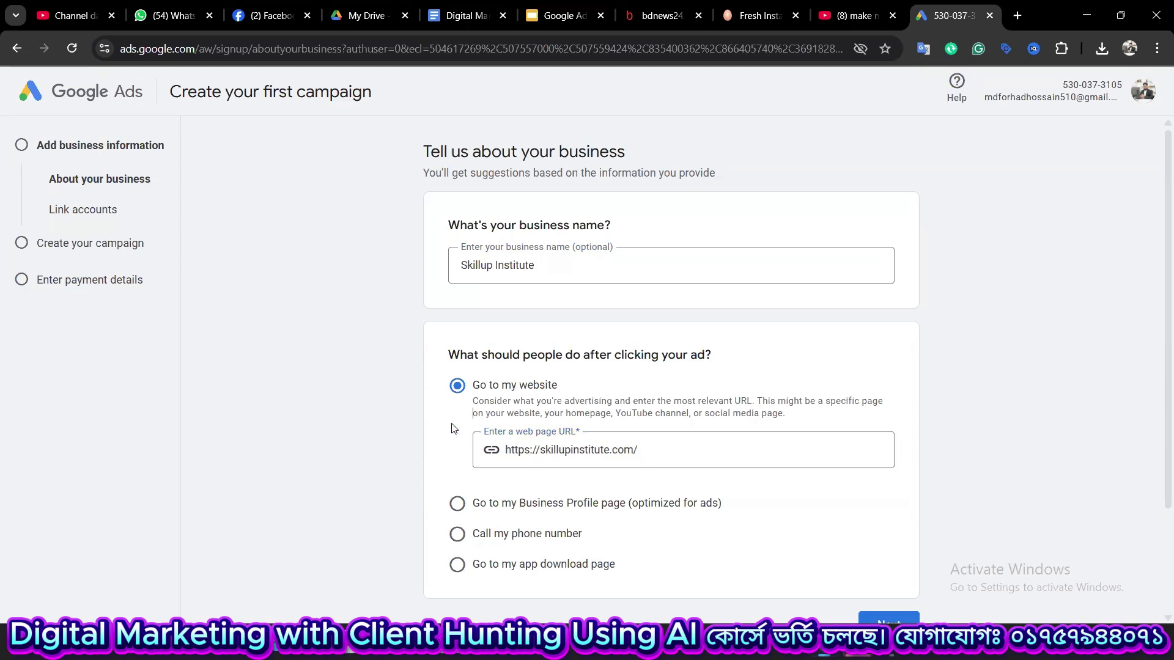
{"action": "scroll", "coordinate": [458, 437], "scroll_direction": "down", "scroll_amount": 3}
{"action": "left_click", "coordinate": [899, 489]}
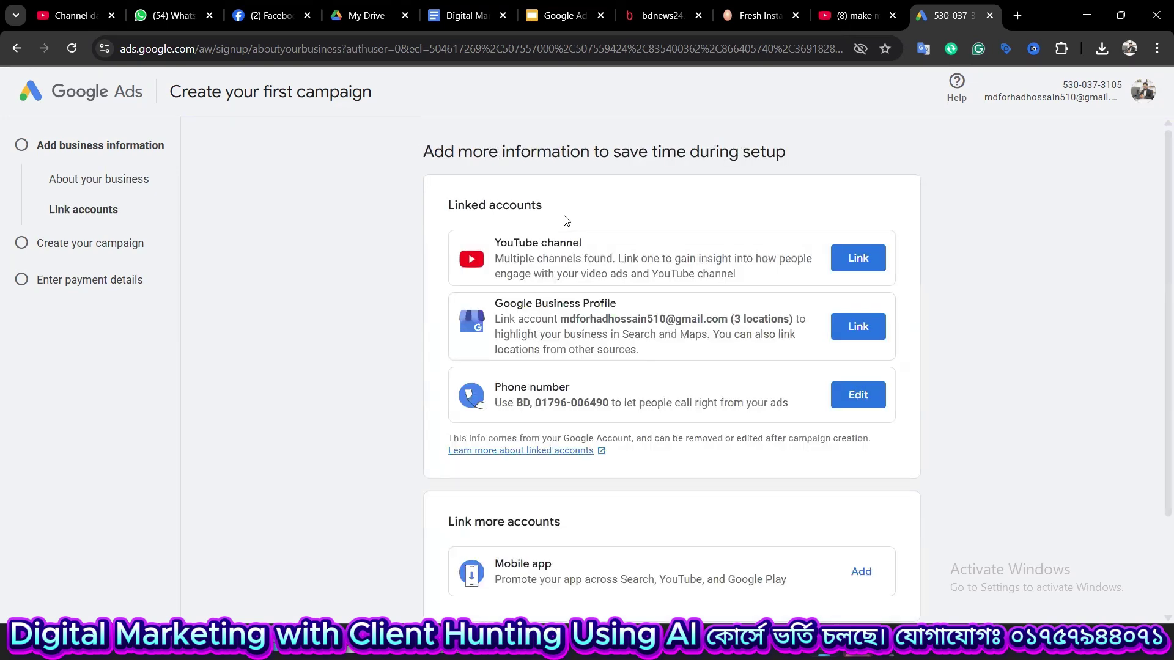
Review the YouTube channel, Business Profile, phone and mobile app linking options, and skip linking any accounts.
{"action": "scroll", "coordinate": [550, 367], "scroll_direction": "down", "scroll_amount": 2}
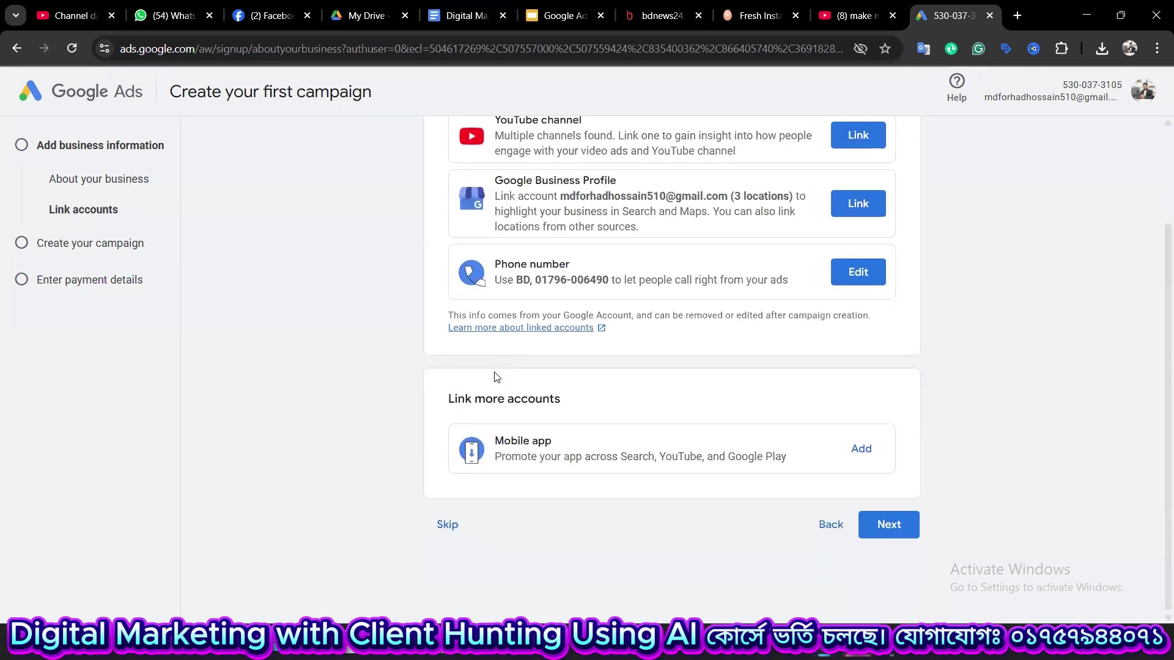
{"action": "scroll", "coordinate": [487, 398], "scroll_direction": "up", "scroll_amount": 2}
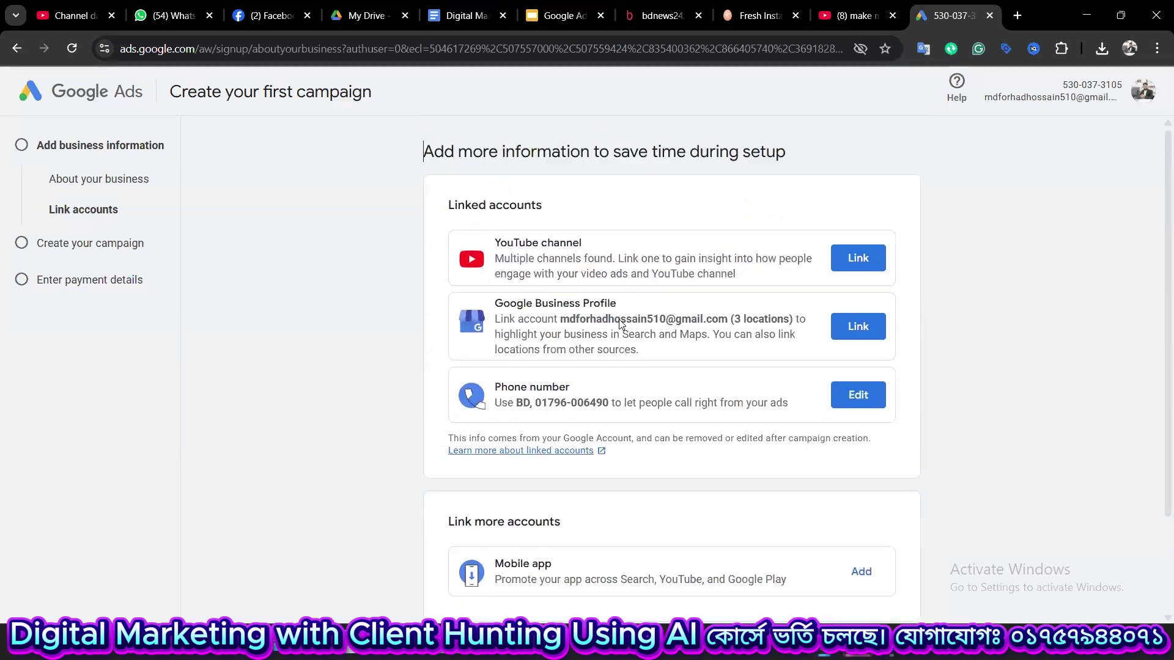
{"action": "scroll", "coordinate": [514, 391], "scroll_direction": "down", "scroll_amount": 2}
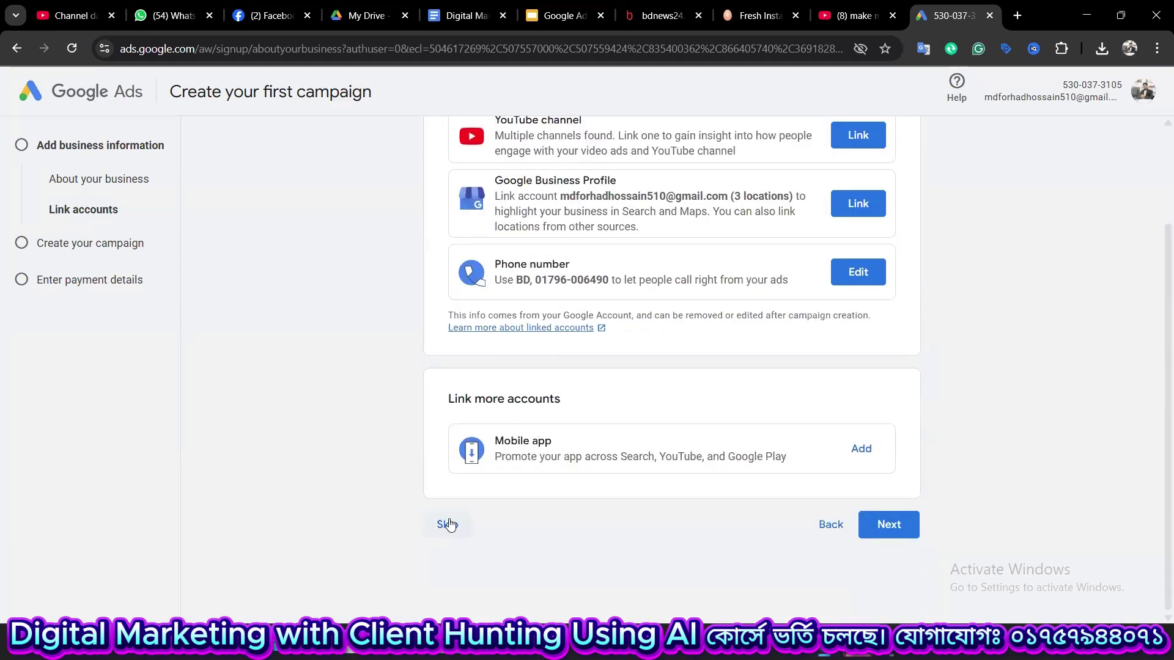
{"action": "left_click", "coordinate": [446, 524]}
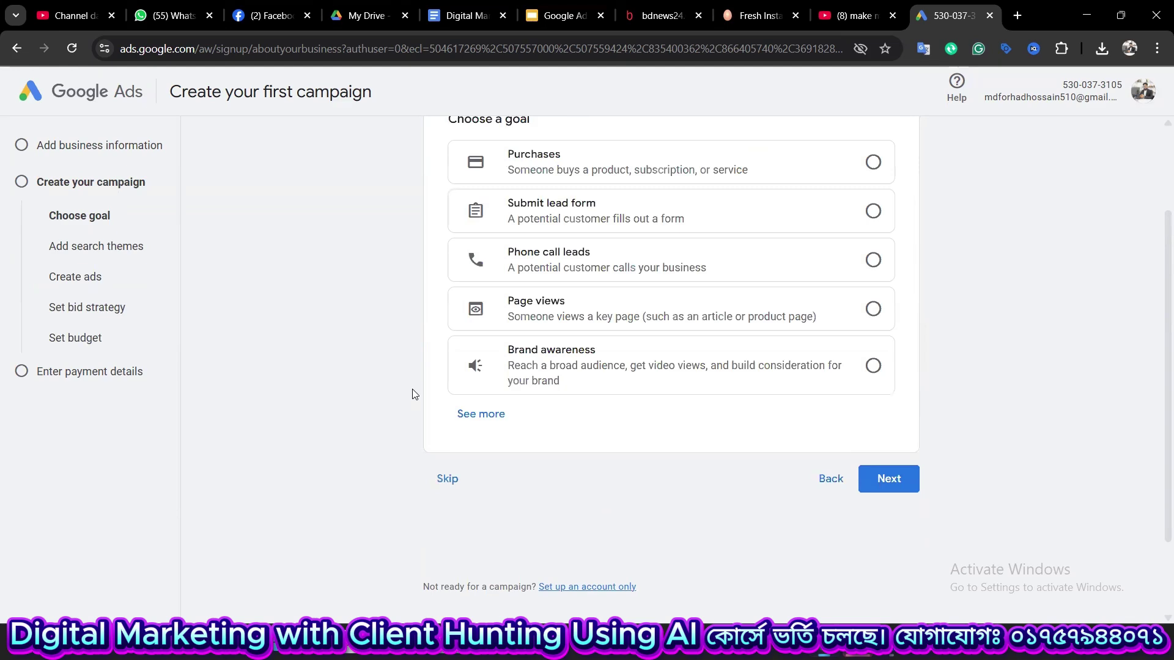
Skip the campaign goal and campaign type selection, and leave campaign creation to go straight to the account settings.
{"action": "left_click", "coordinate": [446, 479]}
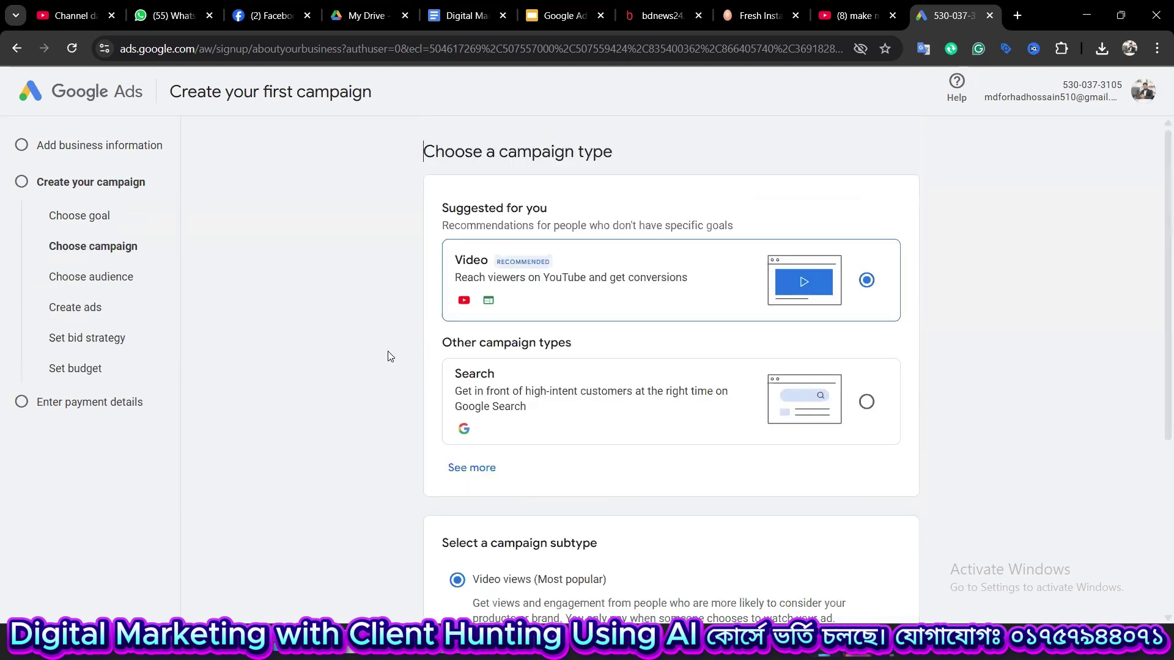
{"action": "scroll", "coordinate": [390, 356], "scroll_direction": "down", "scroll_amount": 4}
{"action": "scroll", "coordinate": [391, 356], "scroll_direction": "down", "scroll_amount": 1}
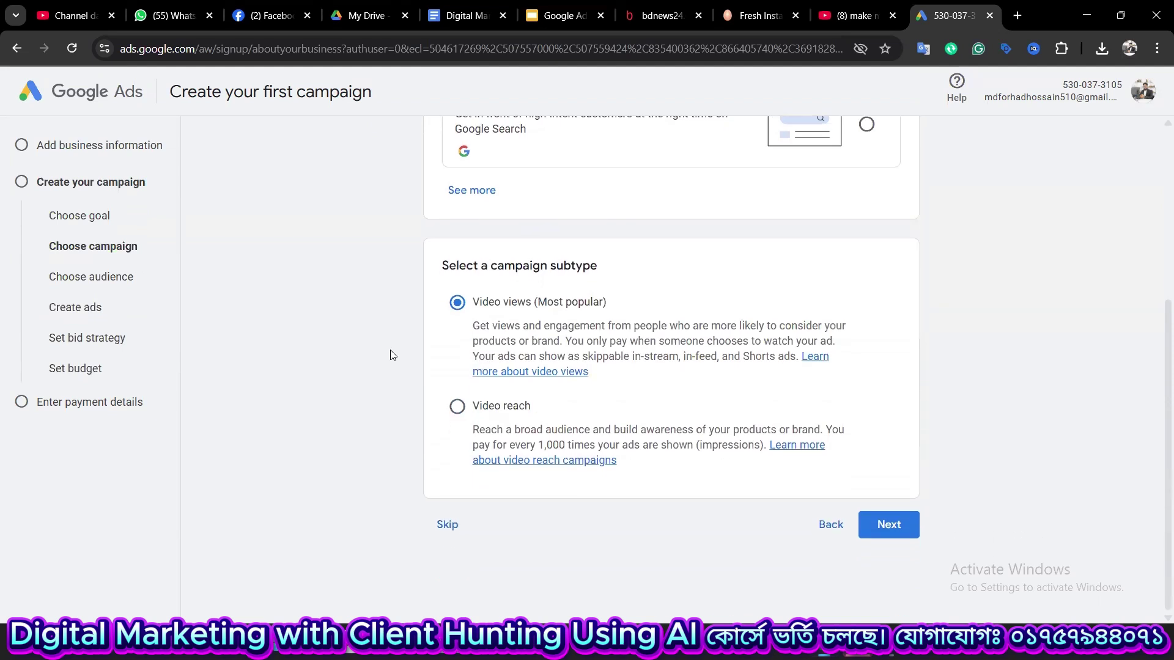
{"action": "left_click", "coordinate": [447, 524]}
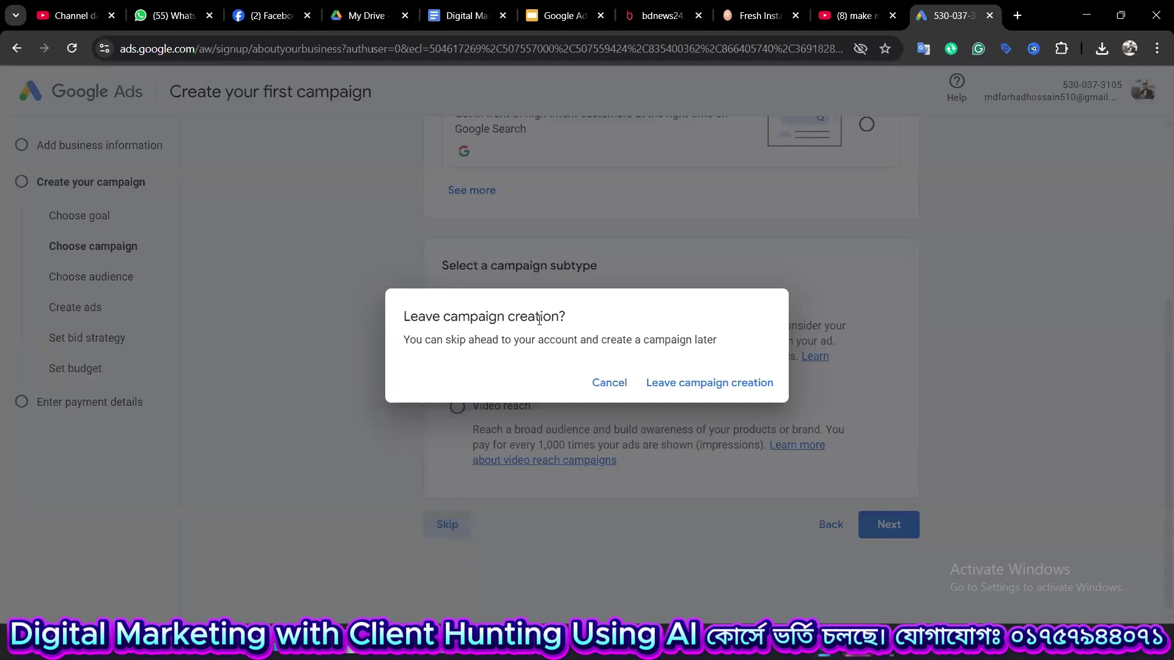
{"action": "left_click", "coordinate": [705, 387]}
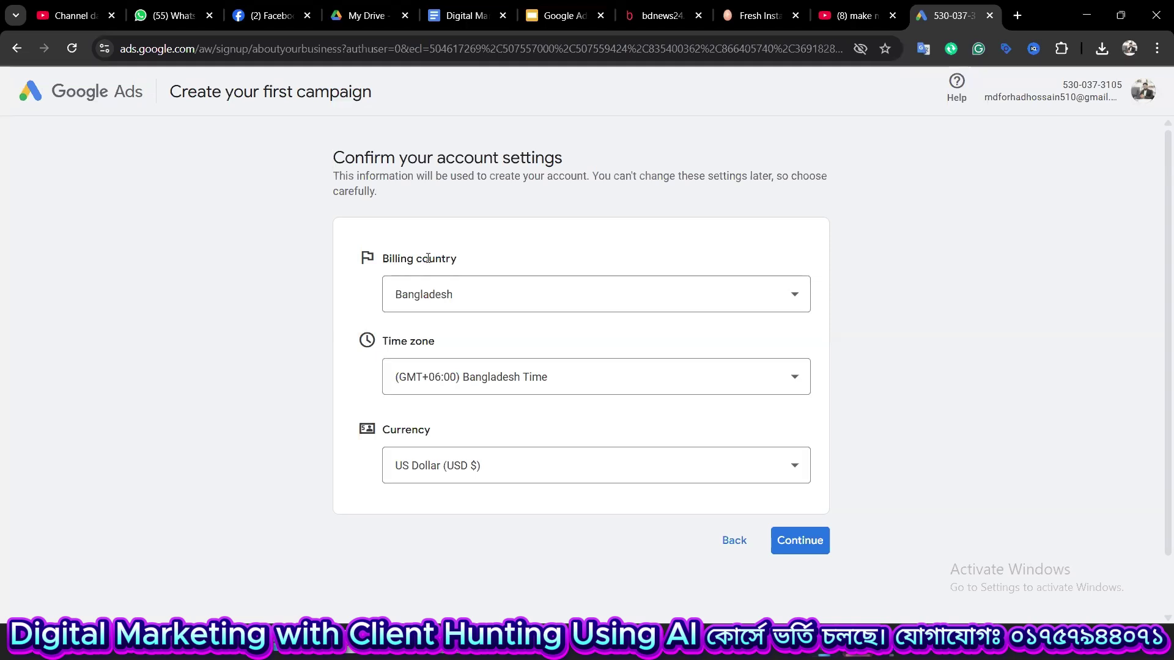
Set the account's billing country to India and continue to the payment settings.
{"action": "left_click", "coordinate": [613, 297]}
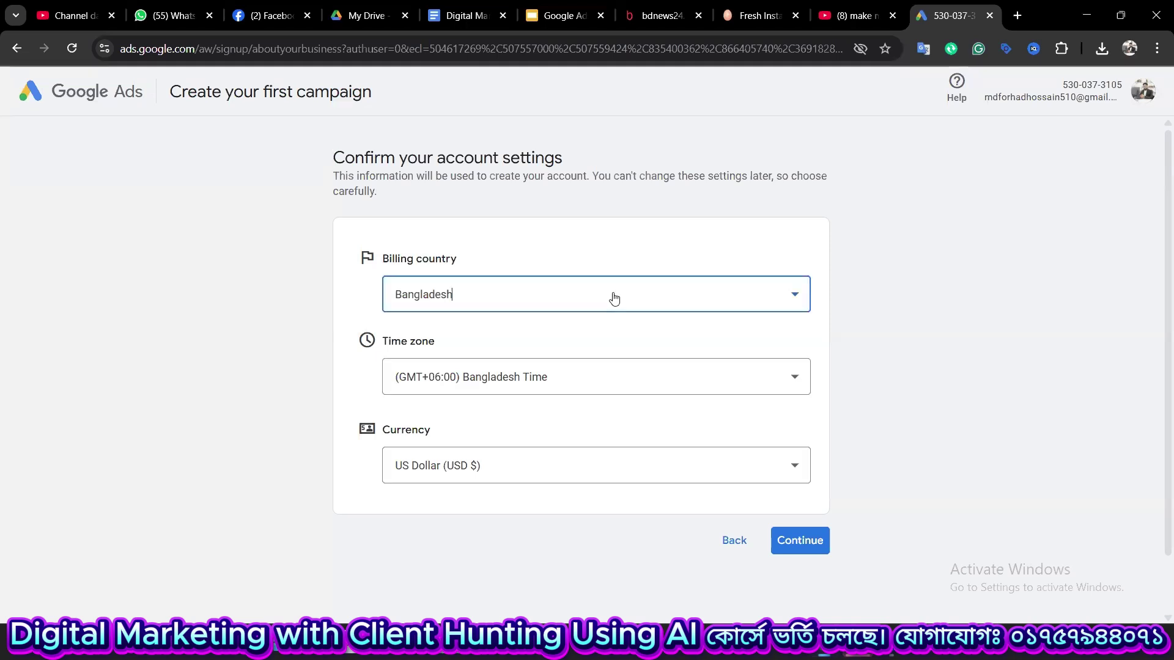
{"action": "scroll", "coordinate": [445, 483], "scroll_direction": "down", "scroll_amount": 10}
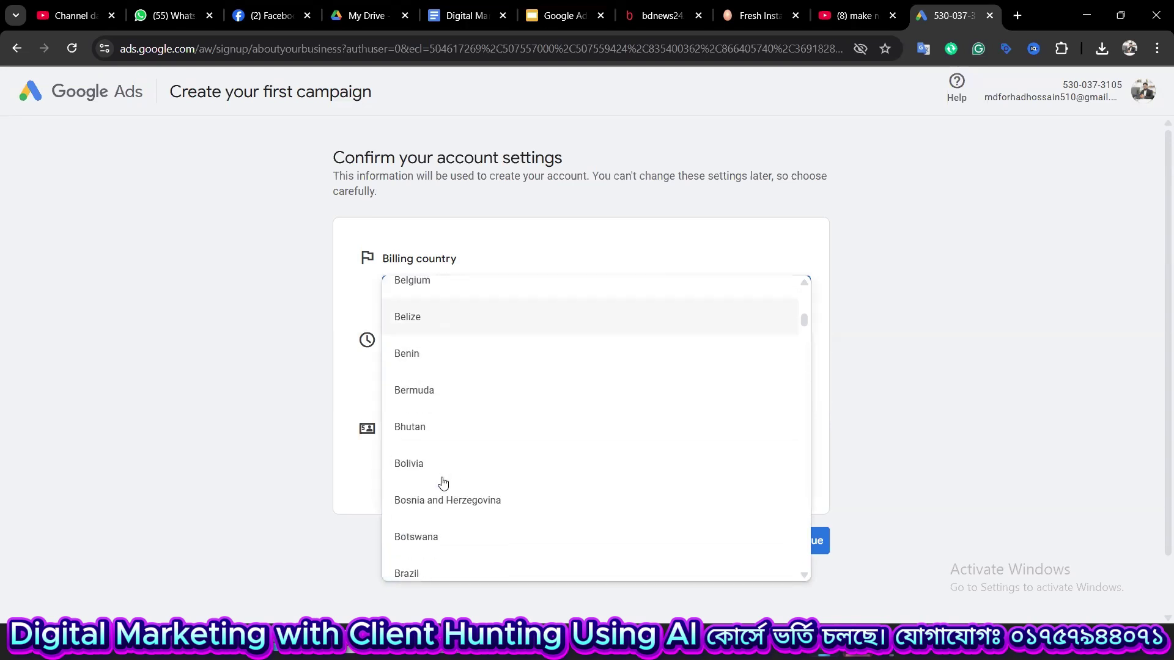
{"action": "scroll", "coordinate": [444, 493], "scroll_direction": "down", "scroll_amount": 12}
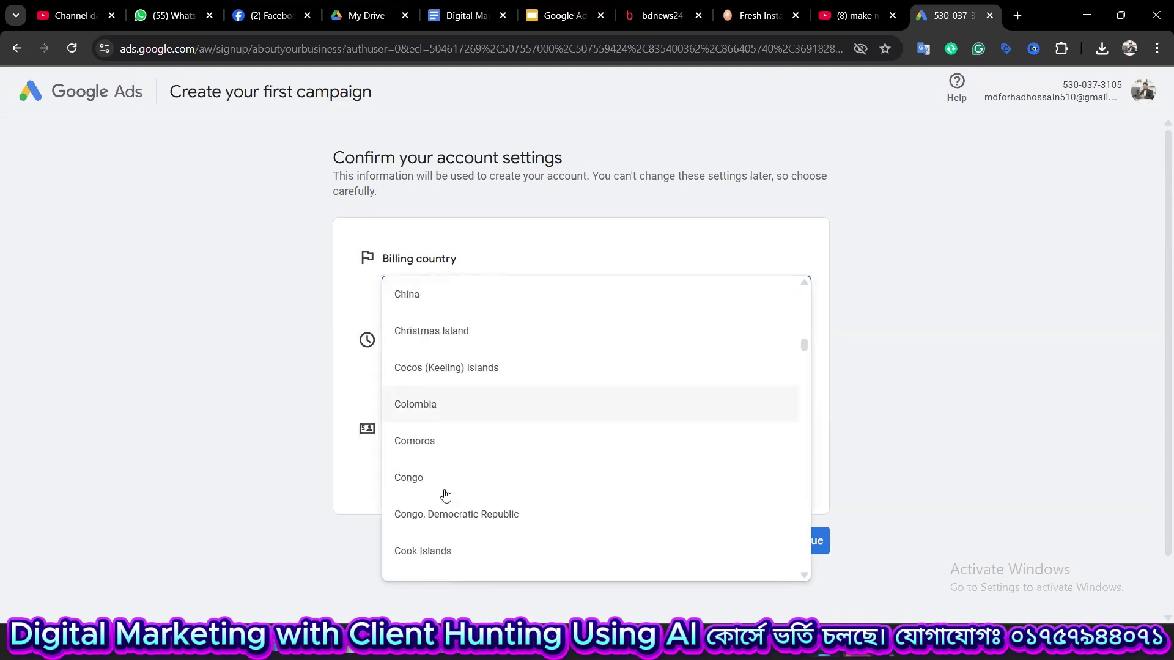
{"action": "scroll", "coordinate": [459, 489], "scroll_direction": "down", "scroll_amount": 10}
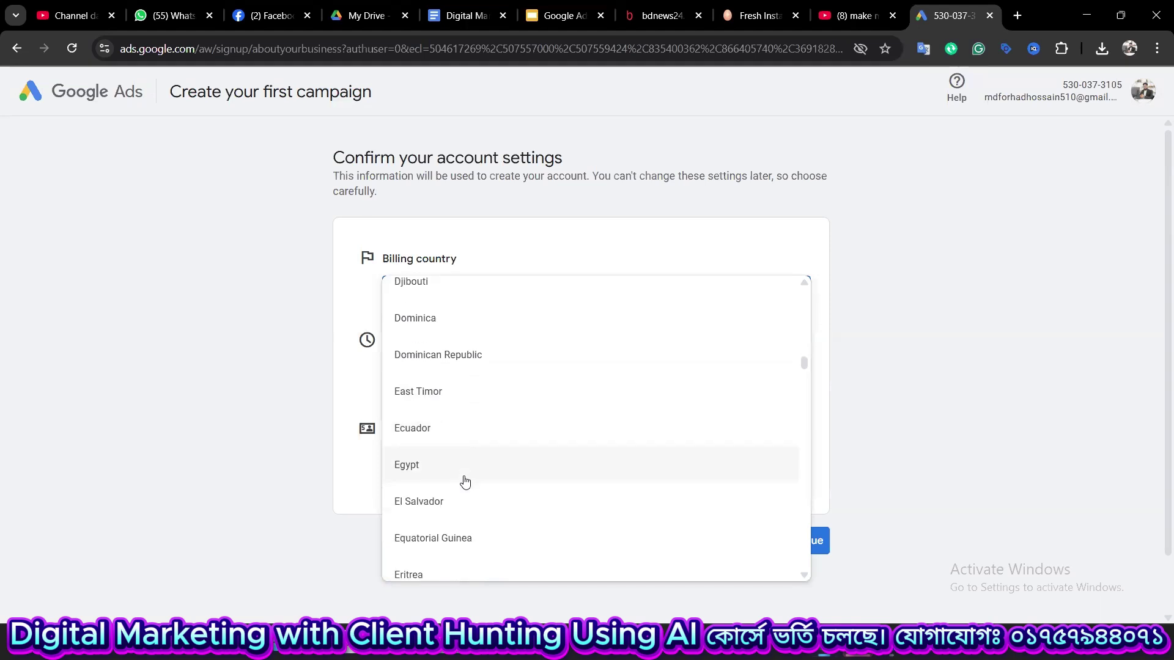
{"action": "scroll", "coordinate": [464, 483], "scroll_direction": "down", "scroll_amount": 12}
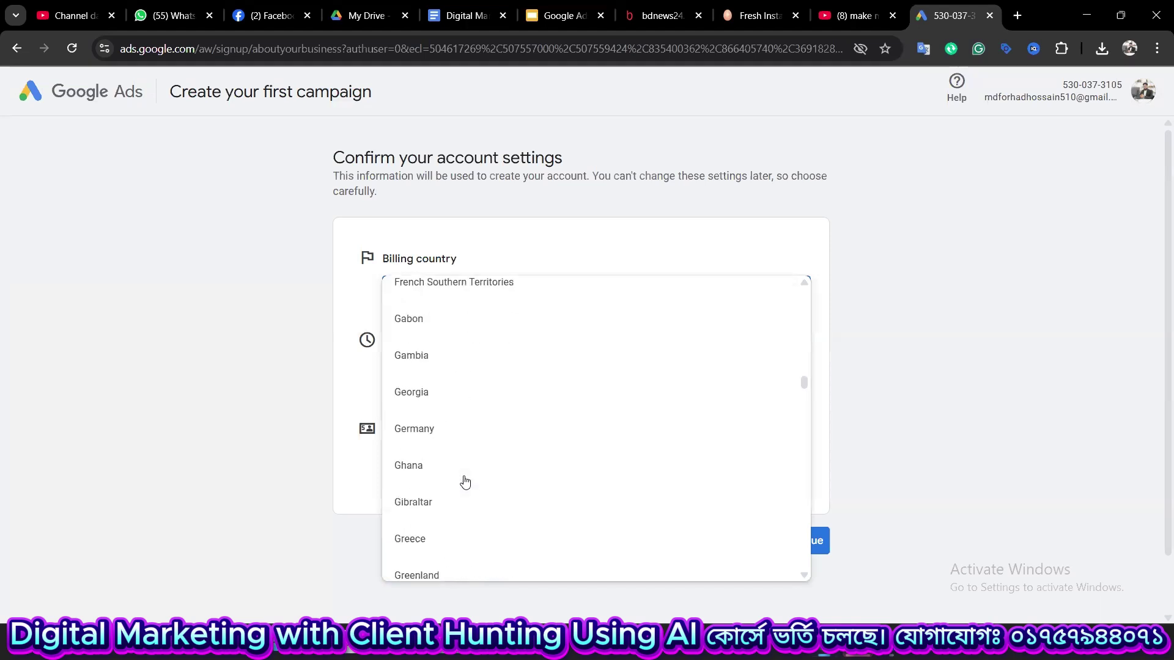
{"action": "scroll", "coordinate": [464, 483], "scroll_direction": "down", "scroll_amount": 5}
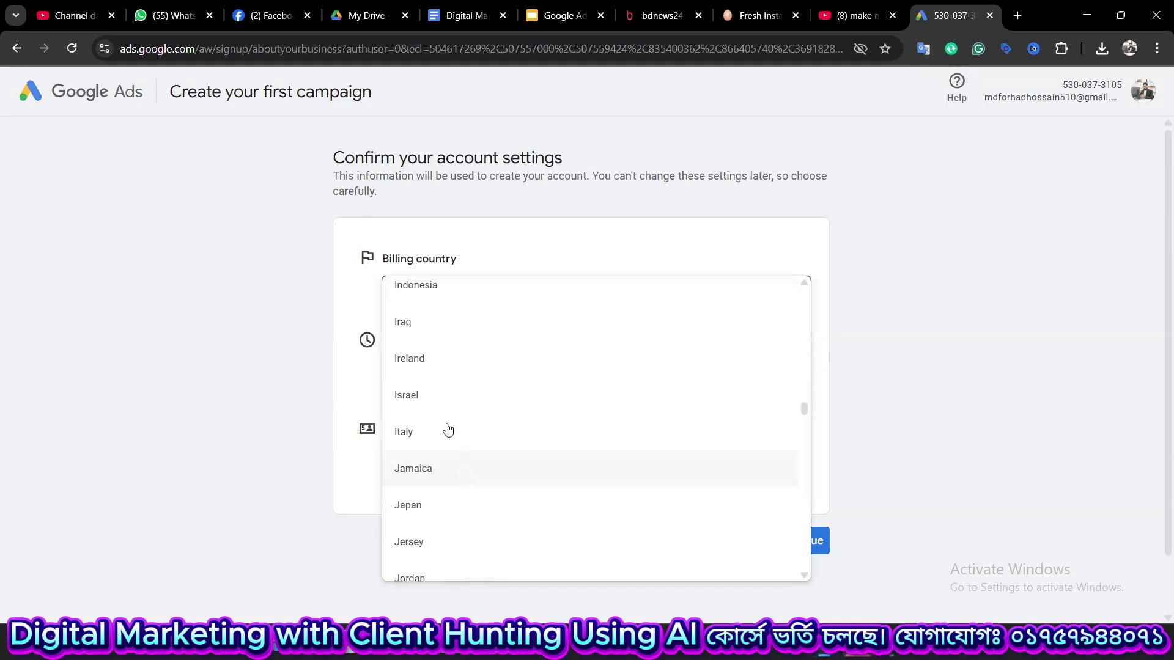
{"action": "scroll", "coordinate": [455, 427], "scroll_direction": "down", "scroll_amount": 2}
{"action": "scroll", "coordinate": [458, 451], "scroll_direction": "up", "scroll_amount": 4}
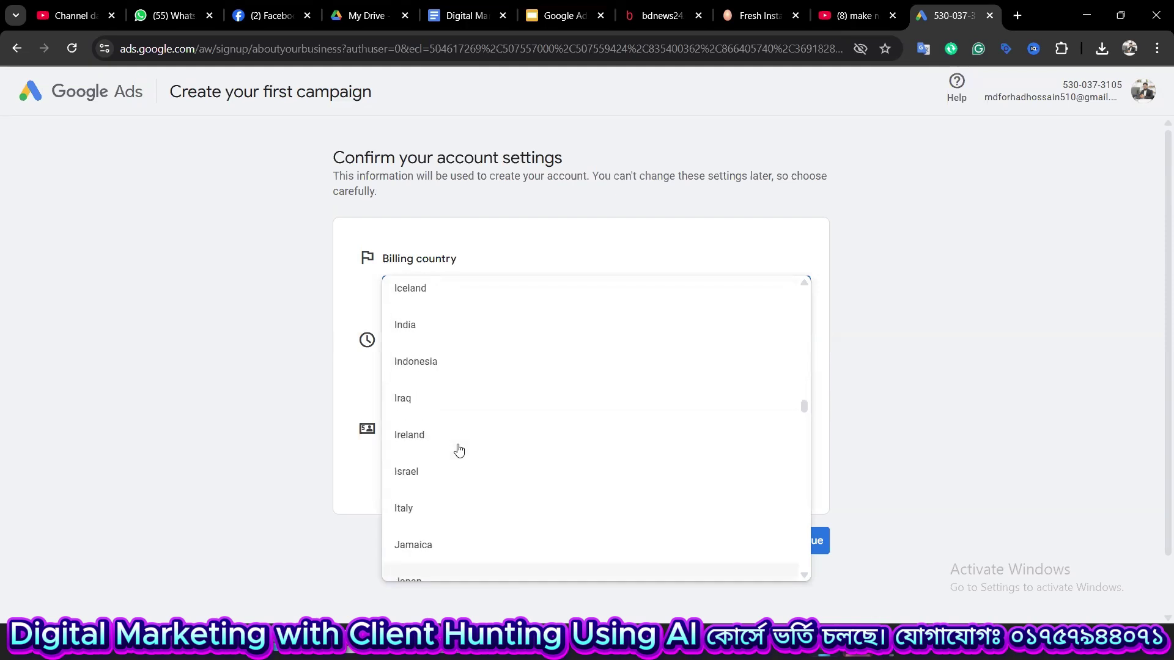
{"action": "left_click", "coordinate": [408, 327]}
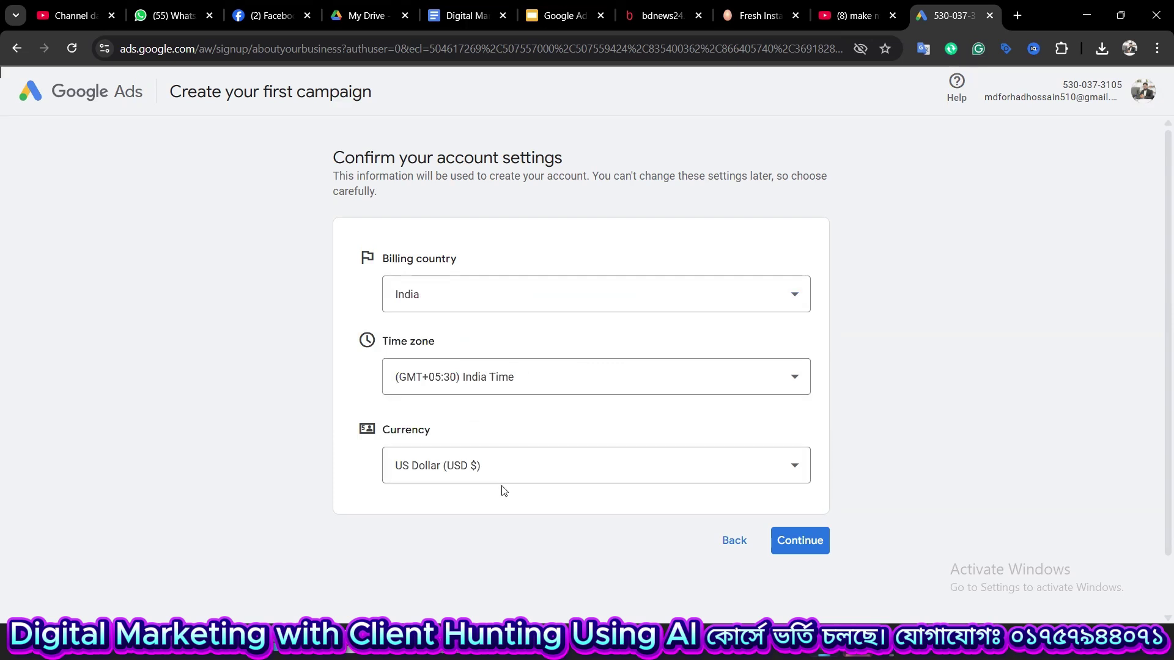
{"action": "scroll", "coordinate": [502, 490], "scroll_direction": "down", "scroll_amount": 1}
{"action": "left_click", "coordinate": [773, 478]}
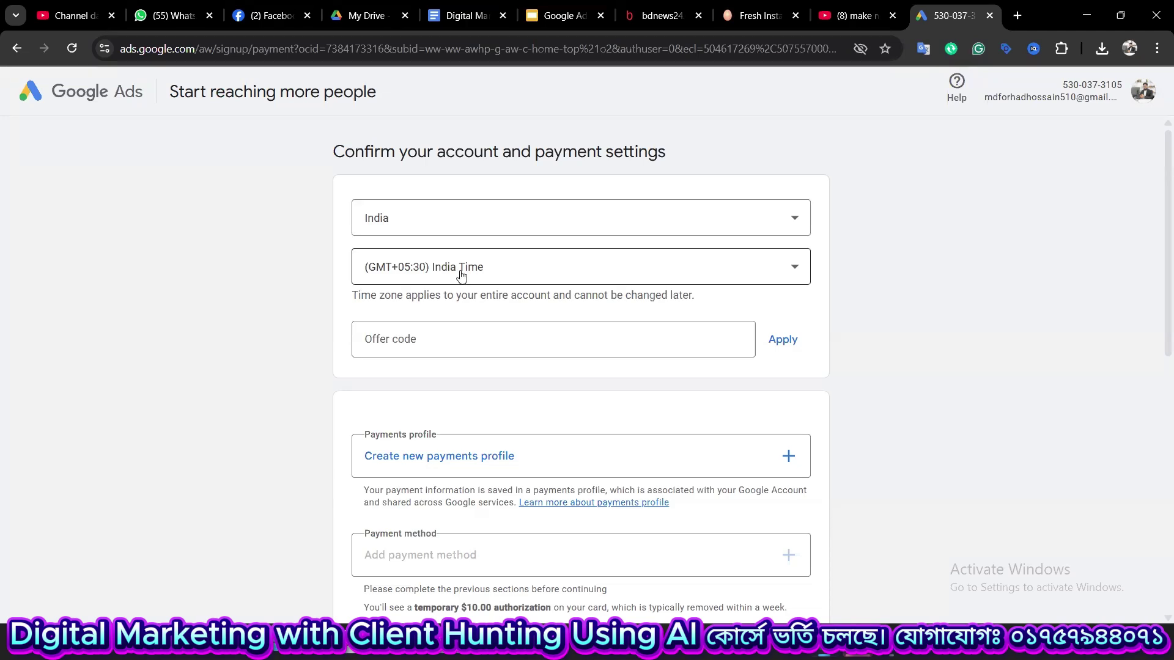
Start a new payments profile and set its profile type to Individual, leaving the street address empty.
{"action": "scroll", "coordinate": [427, 299], "scroll_direction": "down", "scroll_amount": 2}
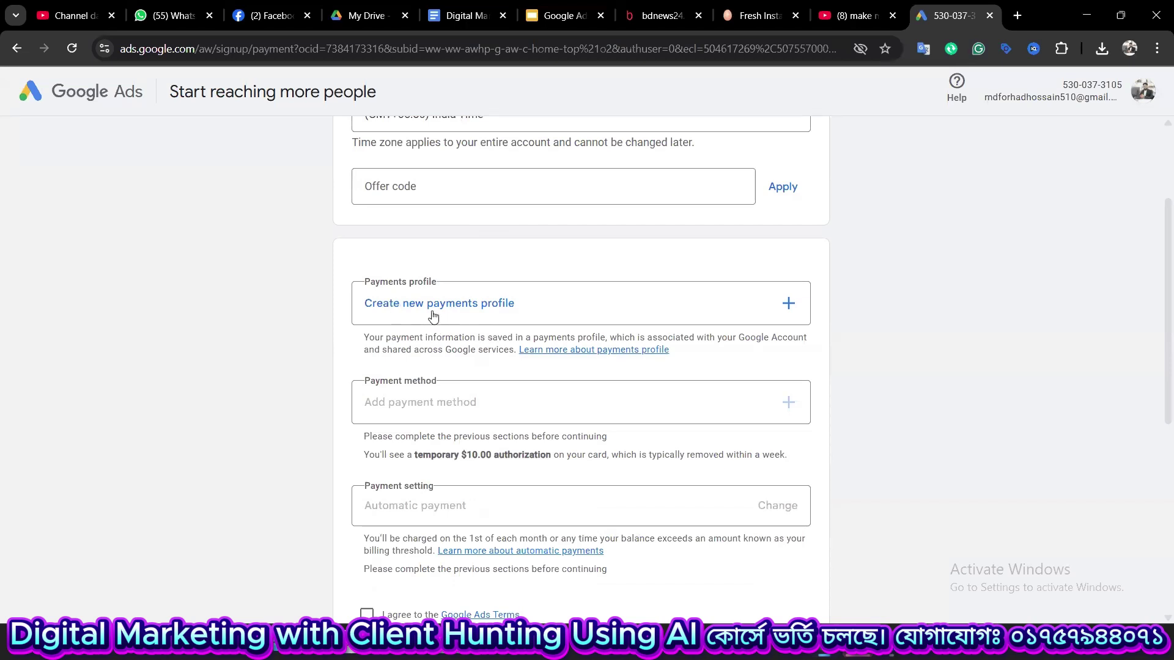
{"action": "left_click", "coordinate": [494, 312]}
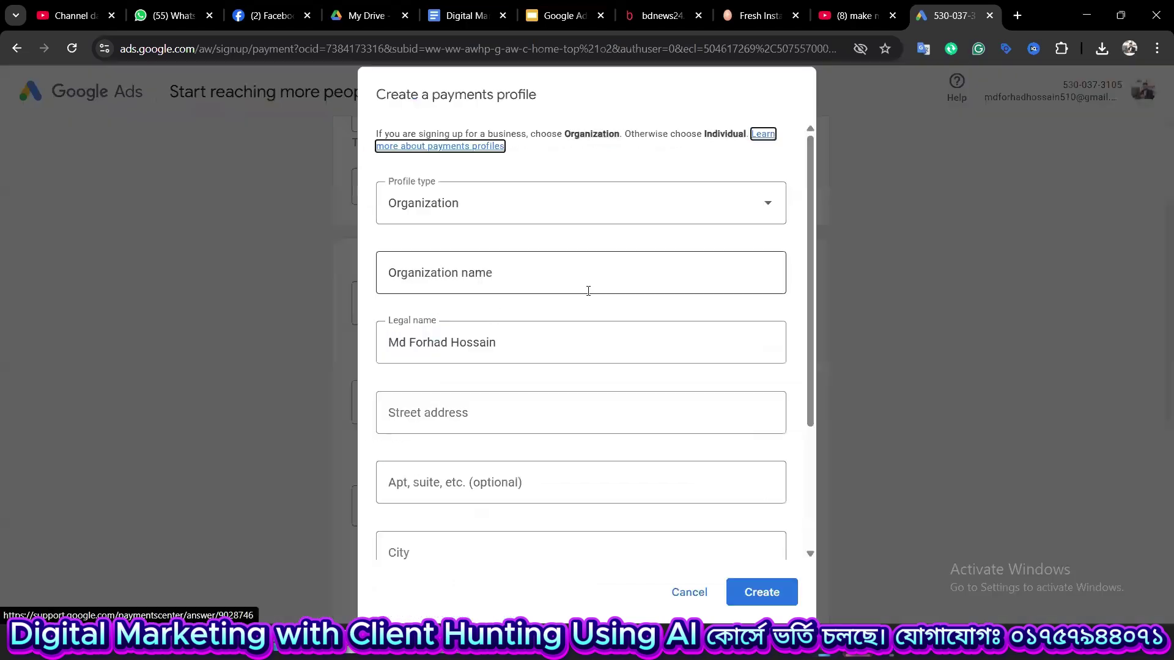
{"action": "left_click", "coordinate": [478, 209]}
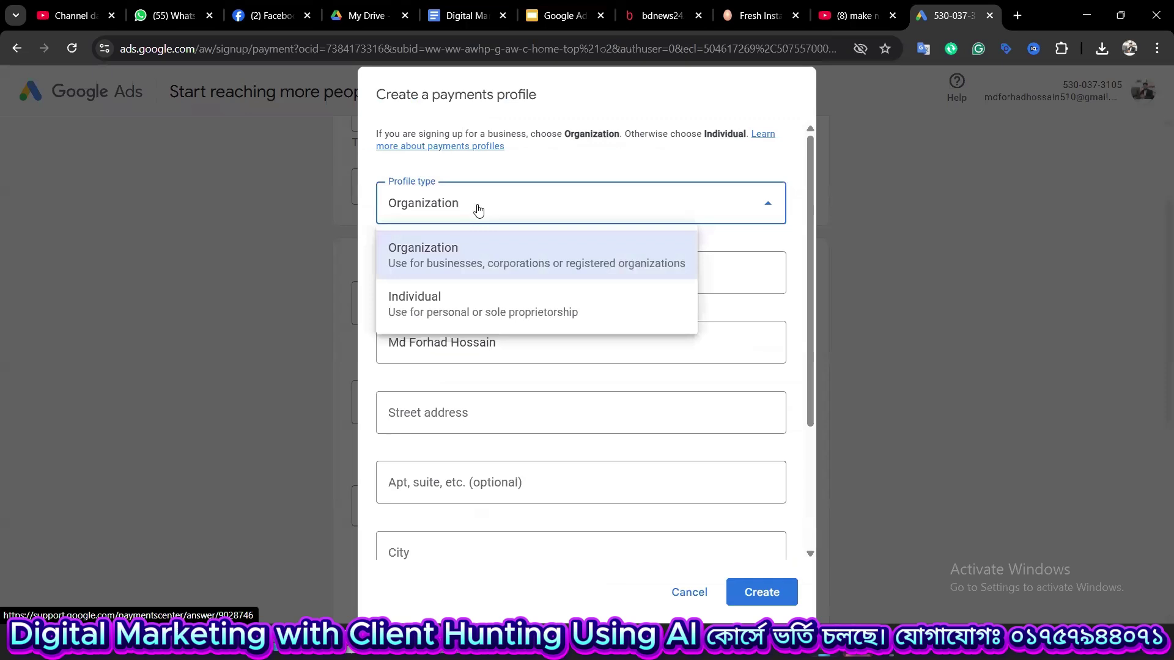
{"action": "left_click", "coordinate": [436, 302]}
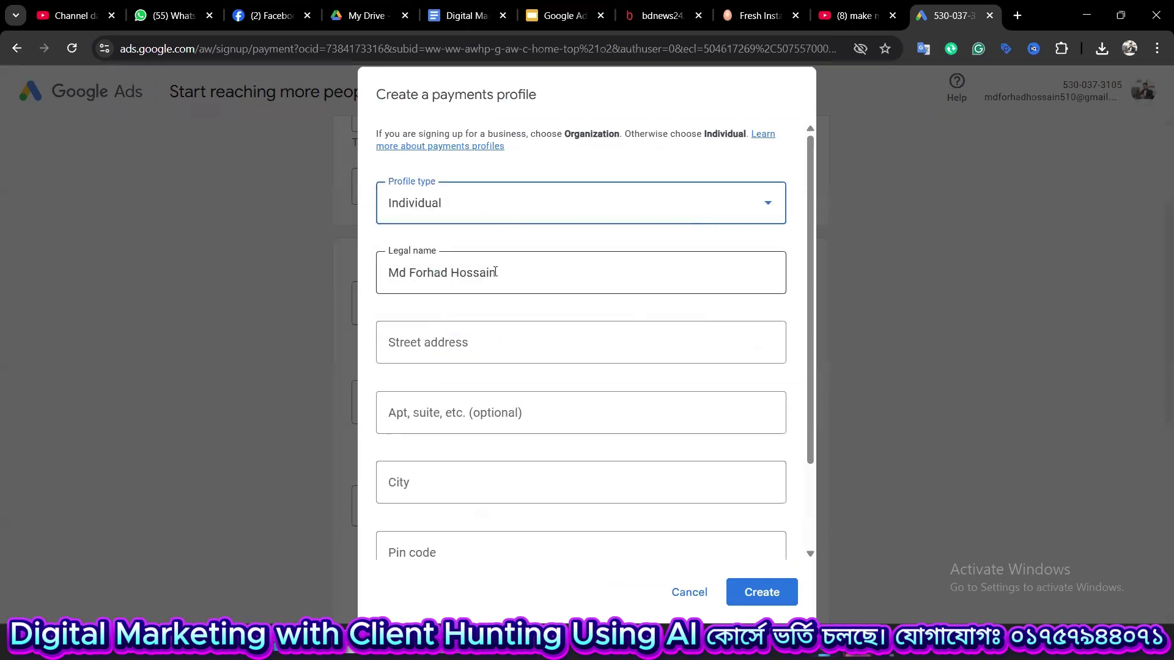
{"action": "left_click", "coordinate": [472, 340]}
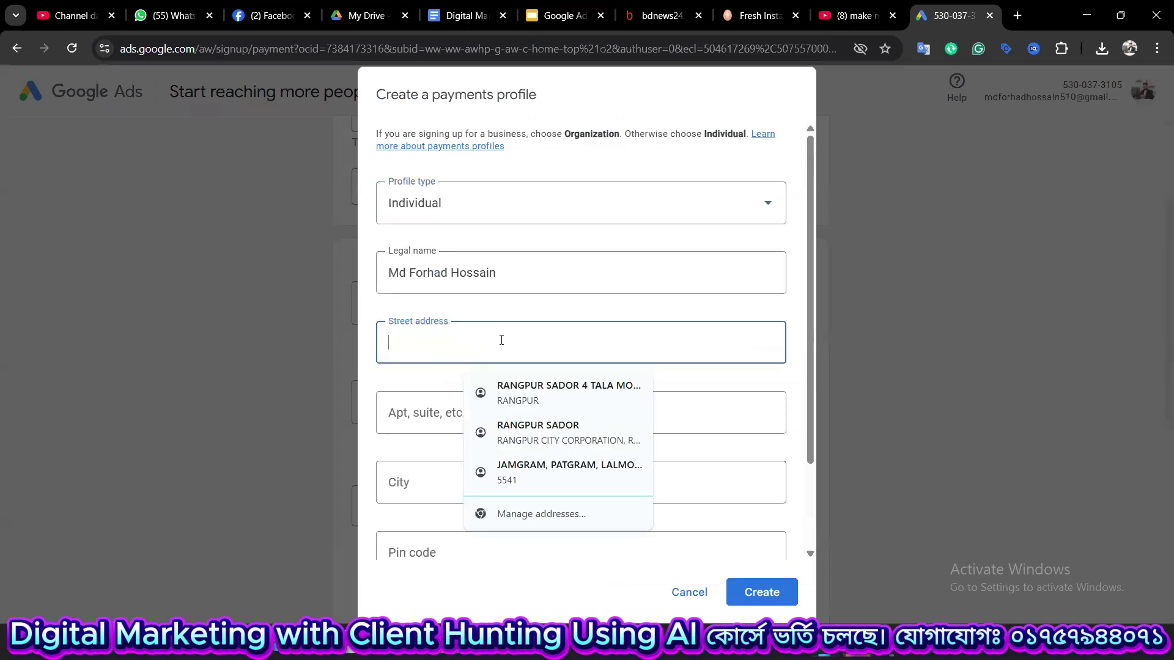
{"action": "left_click", "coordinate": [521, 313]}
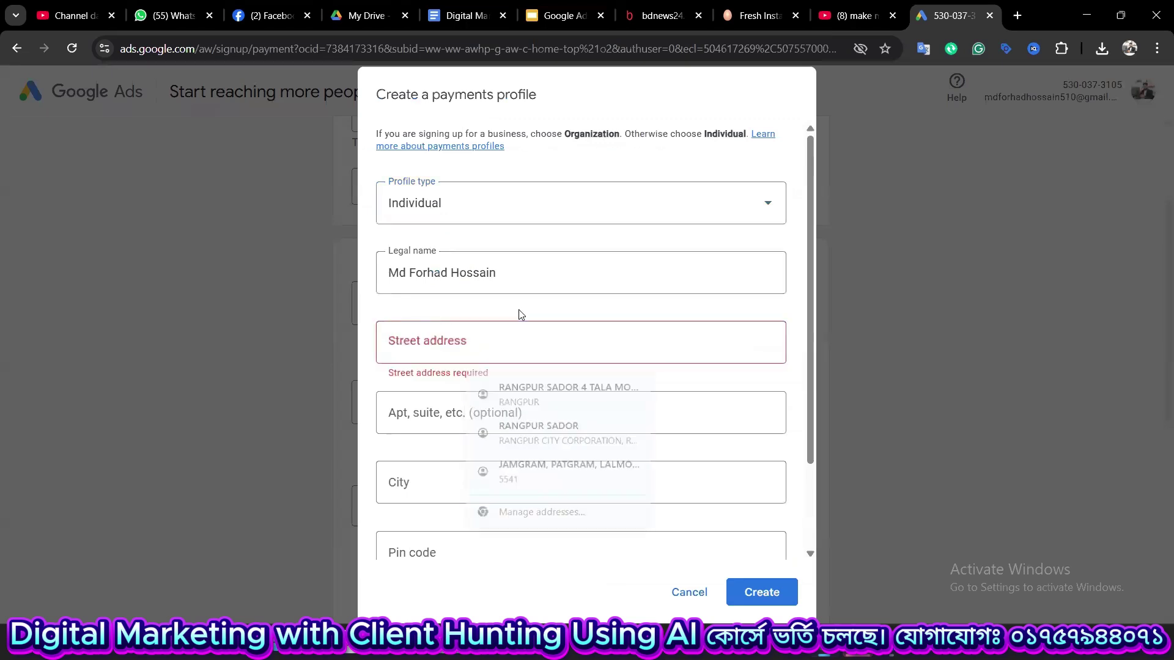
Search Google for "india address template" in a new browser tab, keeping the payments profile form open.
{"action": "left_click", "coordinate": [1014, 15]}
{"action": "type", "text": "i"}
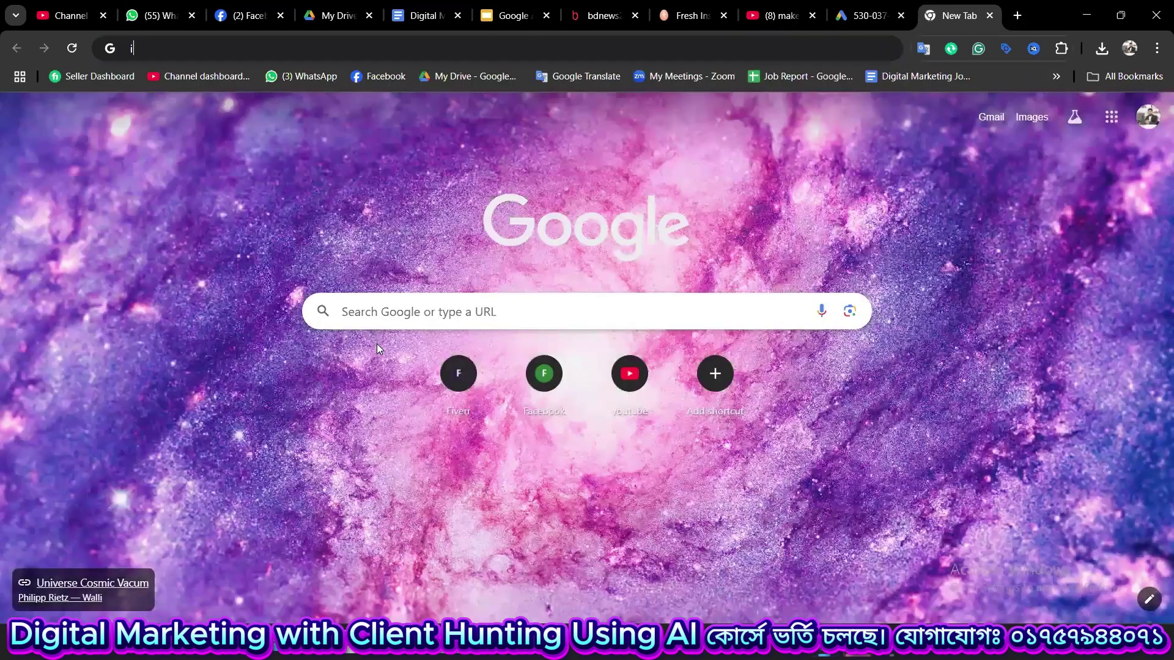
{"action": "type", "text": "nd"}
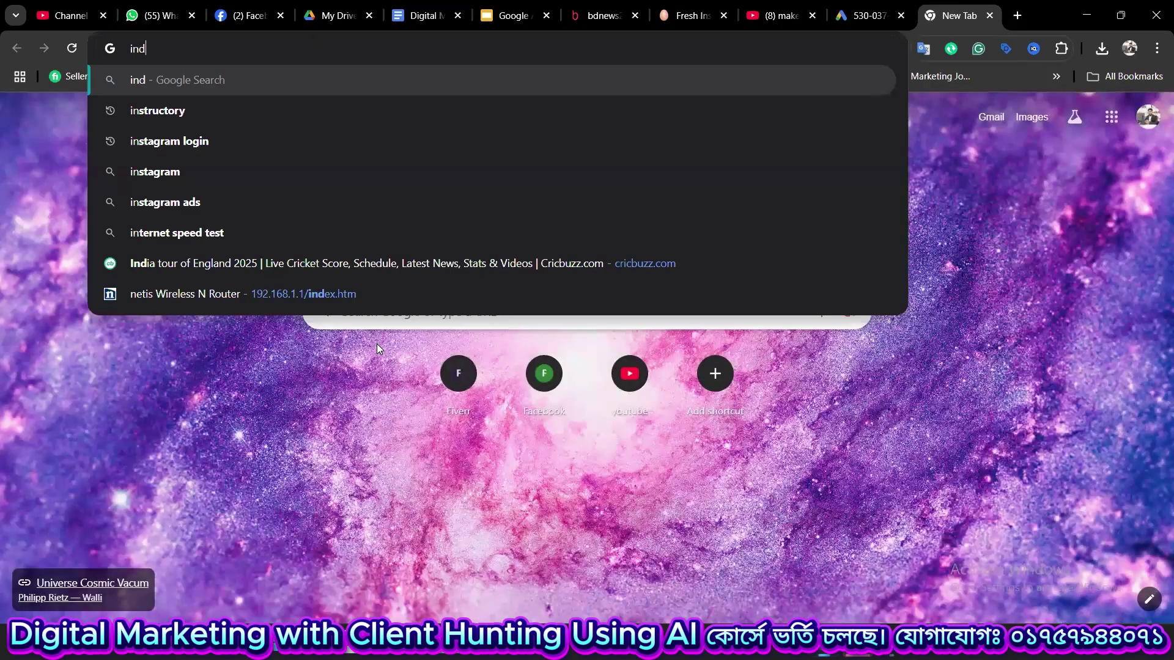
{"action": "type", "text": "ia address"}
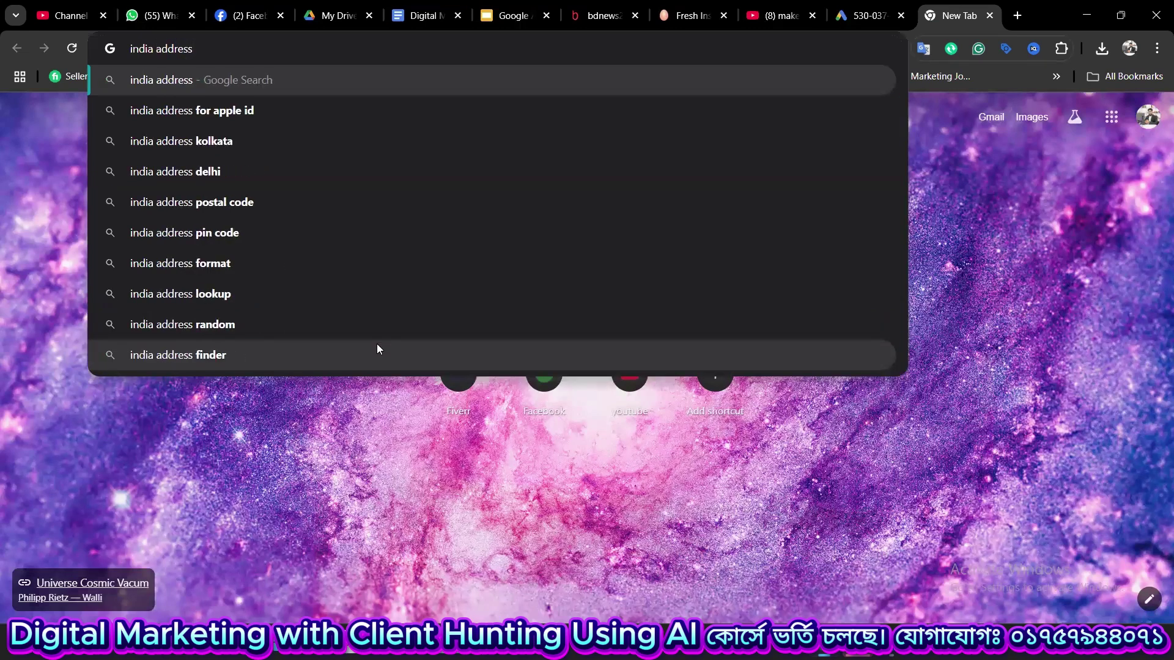
{"action": "type", "text": " te"}
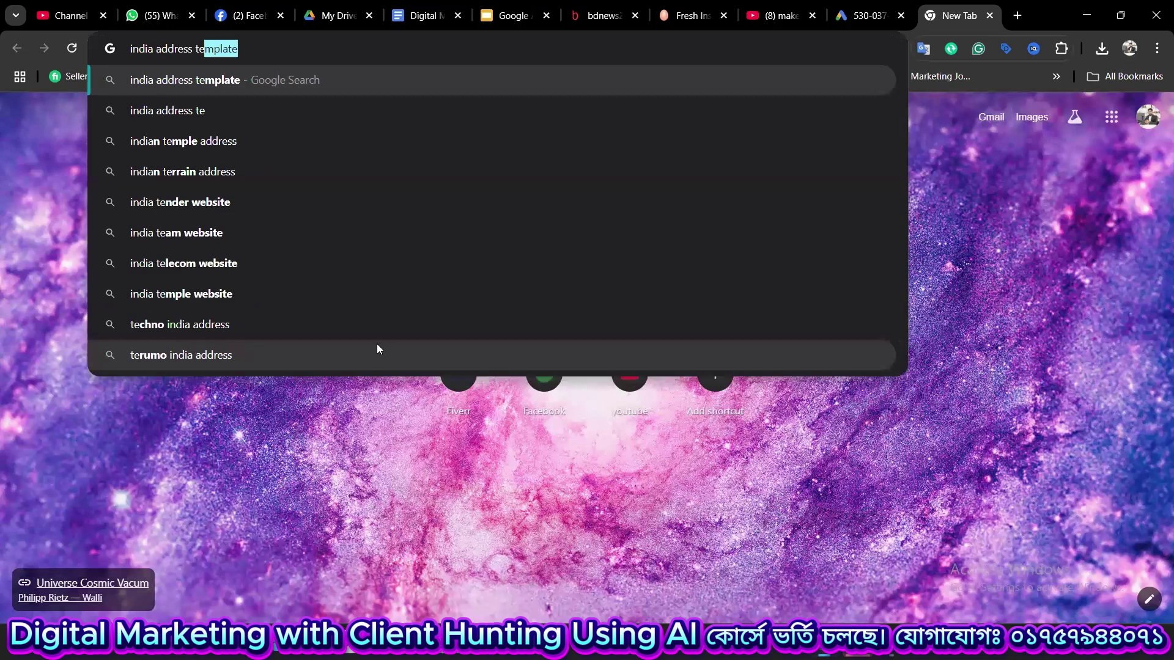
{"action": "key", "text": "Return"}
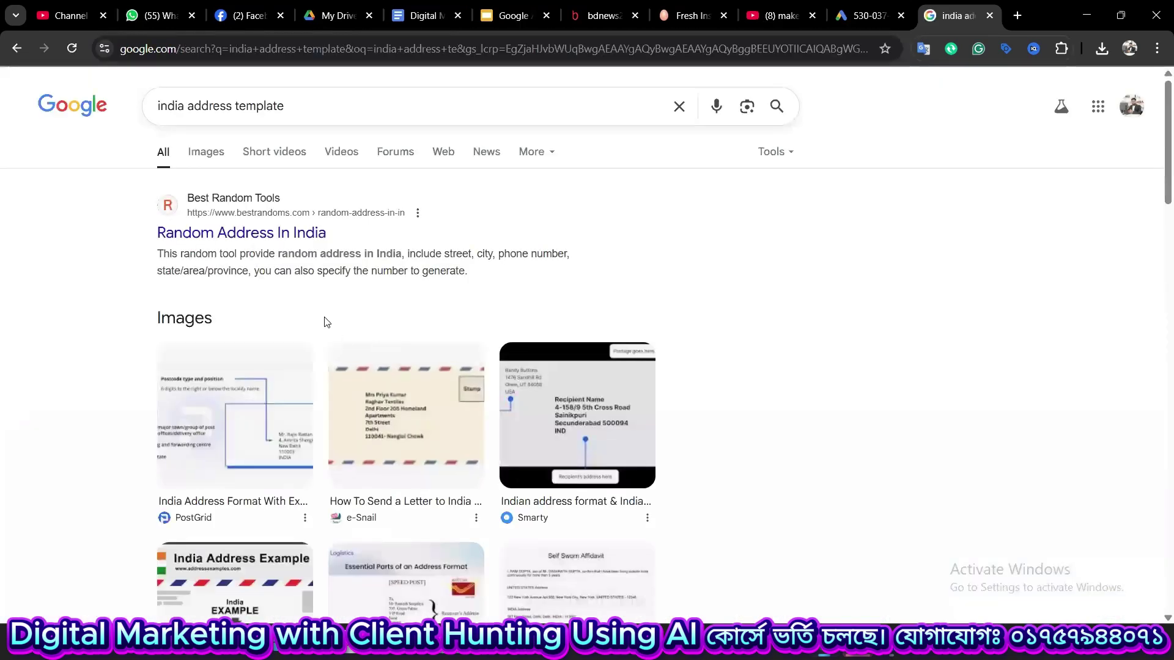
{"action": "scroll", "coordinate": [131, 303], "scroll_direction": "down", "scroll_amount": 4}
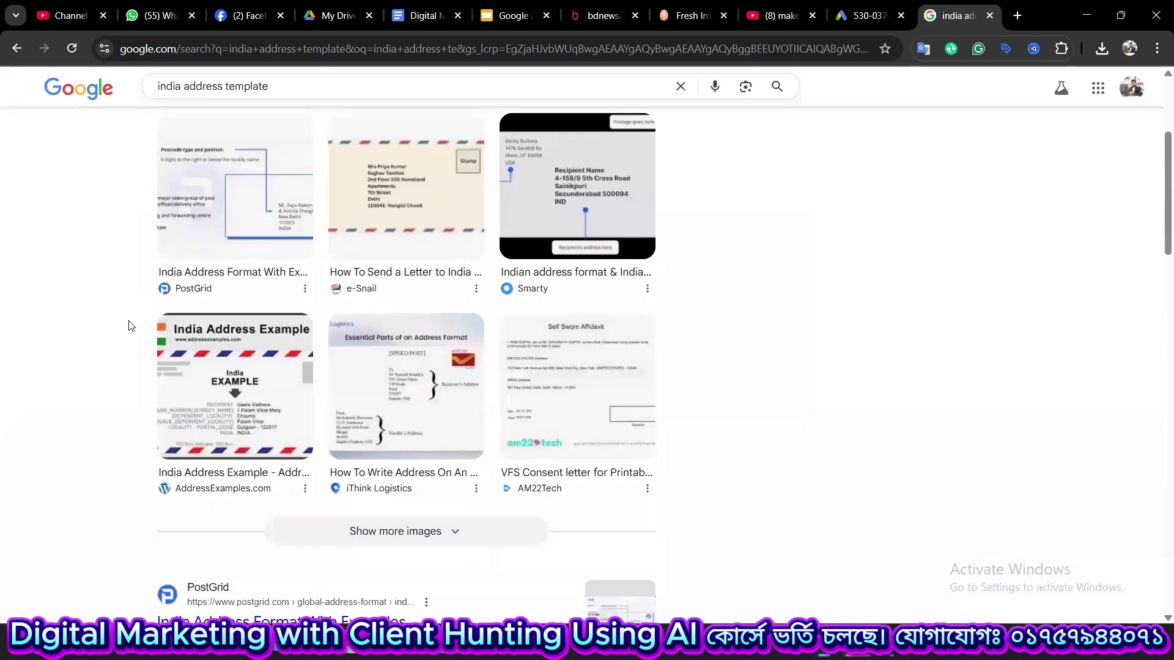
{"action": "scroll", "coordinate": [128, 333], "scroll_direction": "down", "scroll_amount": 6}
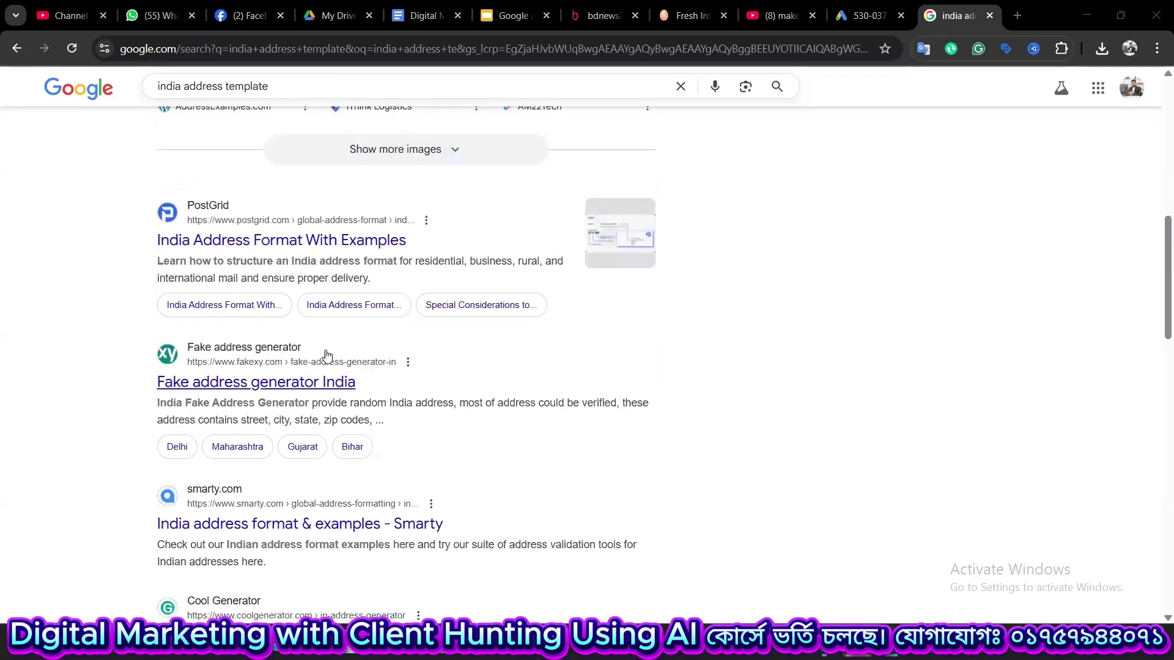
{"action": "left_click", "coordinate": [244, 243]}
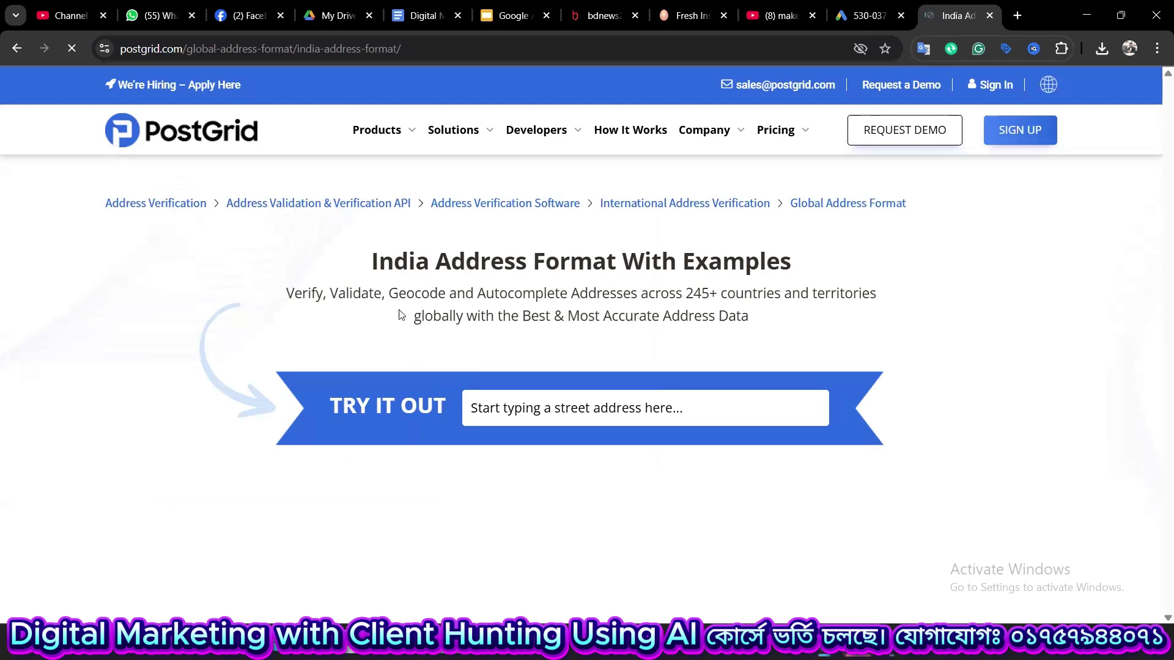
{"action": "left_click", "coordinate": [24, 50]}
Open the Best Random Tools result "Random Address In India" and go to its list of generated addresses.
{"action": "scroll", "coordinate": [221, 366], "scroll_direction": "up", "scroll_amount": 6}
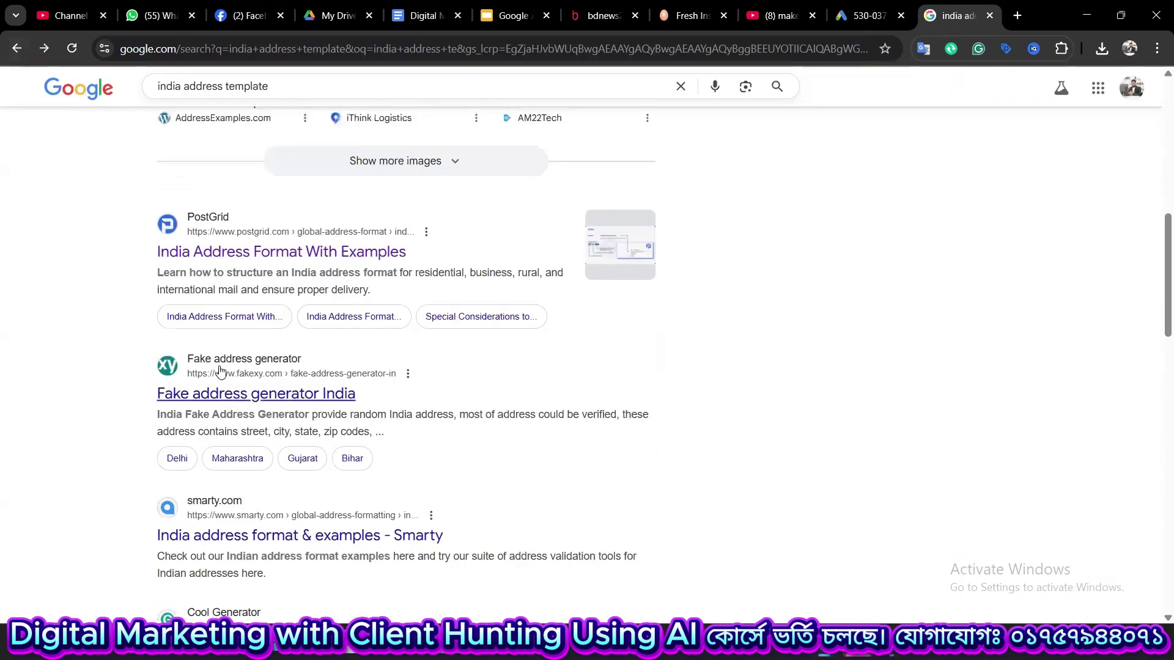
{"action": "scroll", "coordinate": [220, 366], "scroll_direction": "up", "scroll_amount": 4}
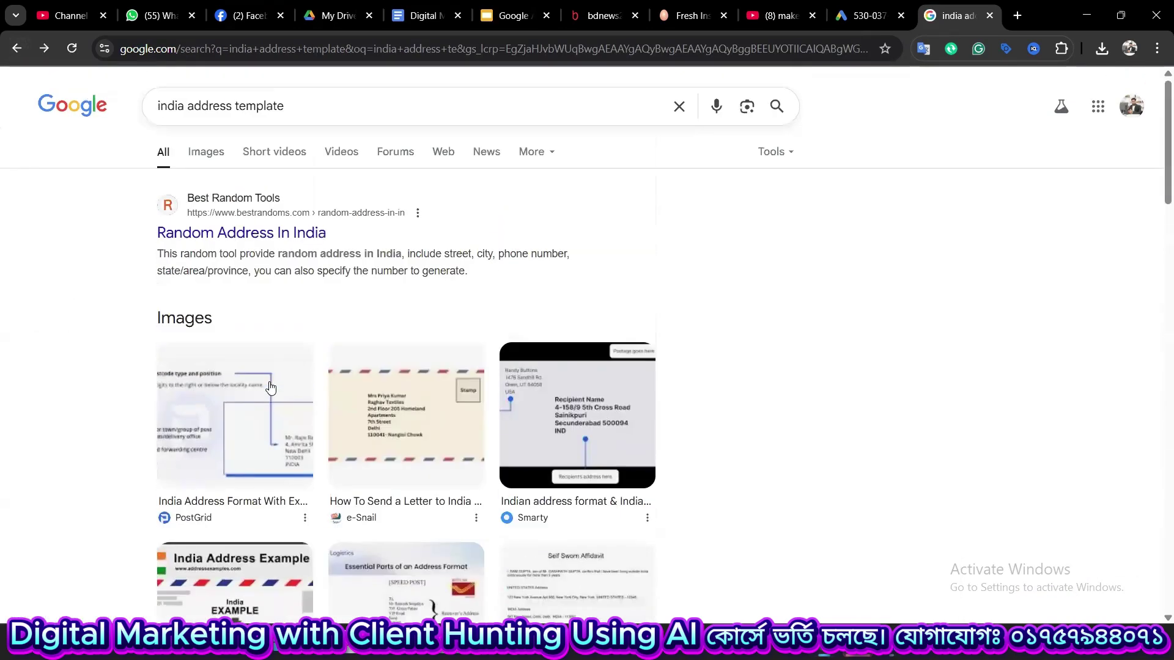
{"action": "left_click", "coordinate": [258, 238]}
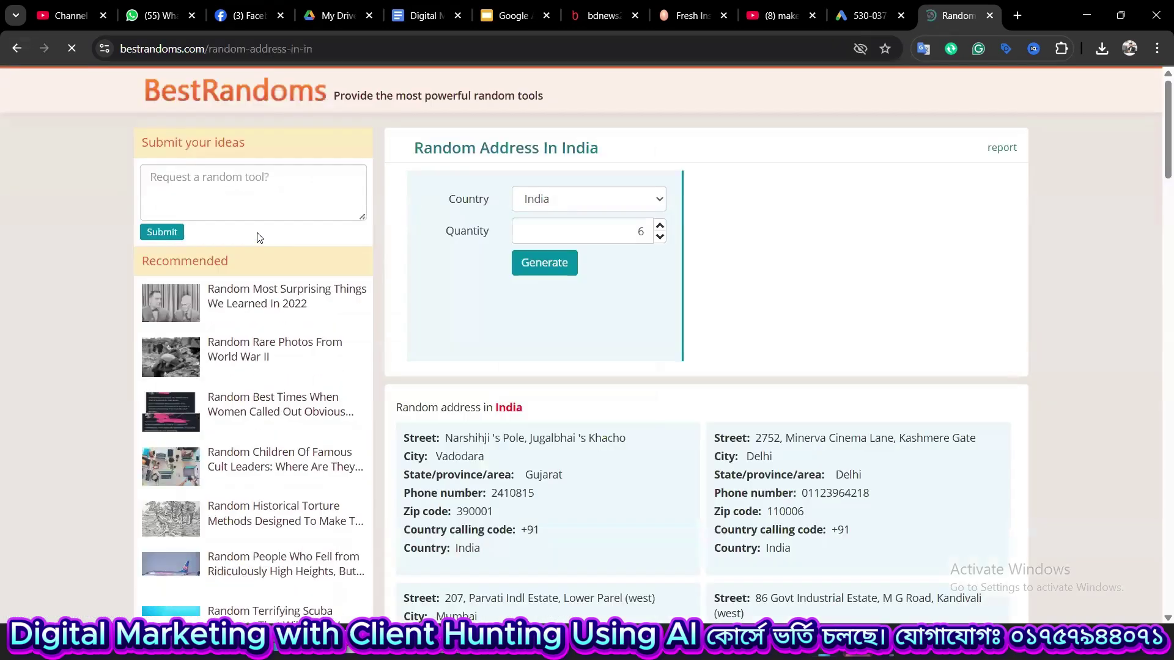
{"action": "scroll", "coordinate": [464, 422], "scroll_direction": "down", "scroll_amount": 2}
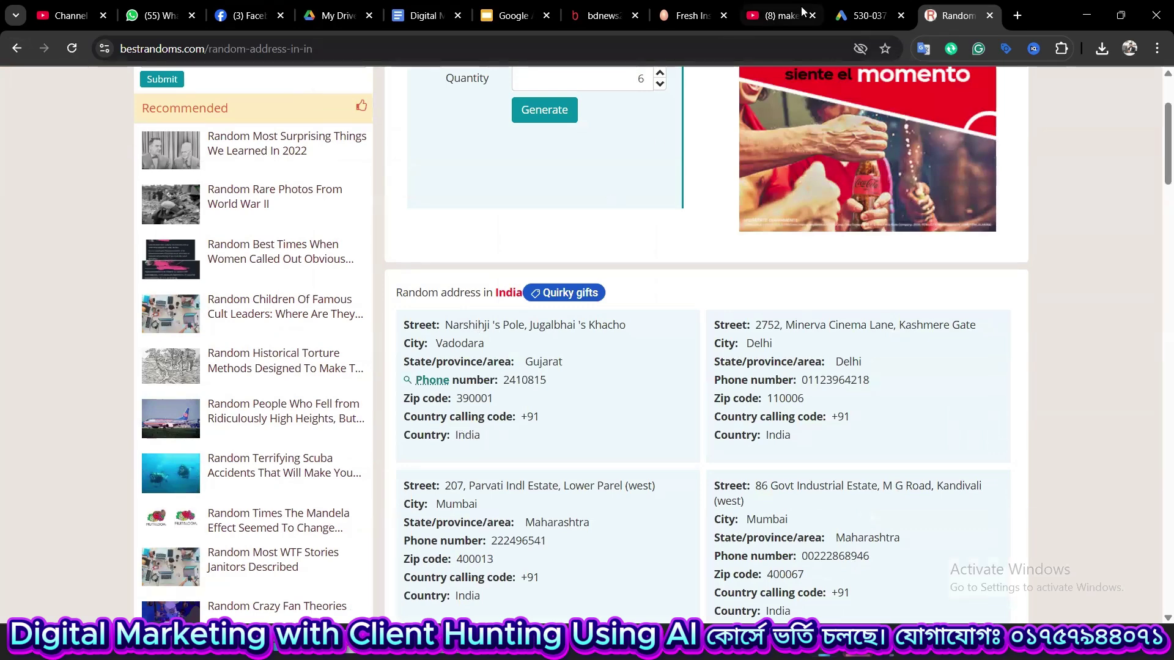
Copy the street of the first generated Indian address into the payments profile's Street address field.
{"action": "left_click", "coordinate": [863, 16]}
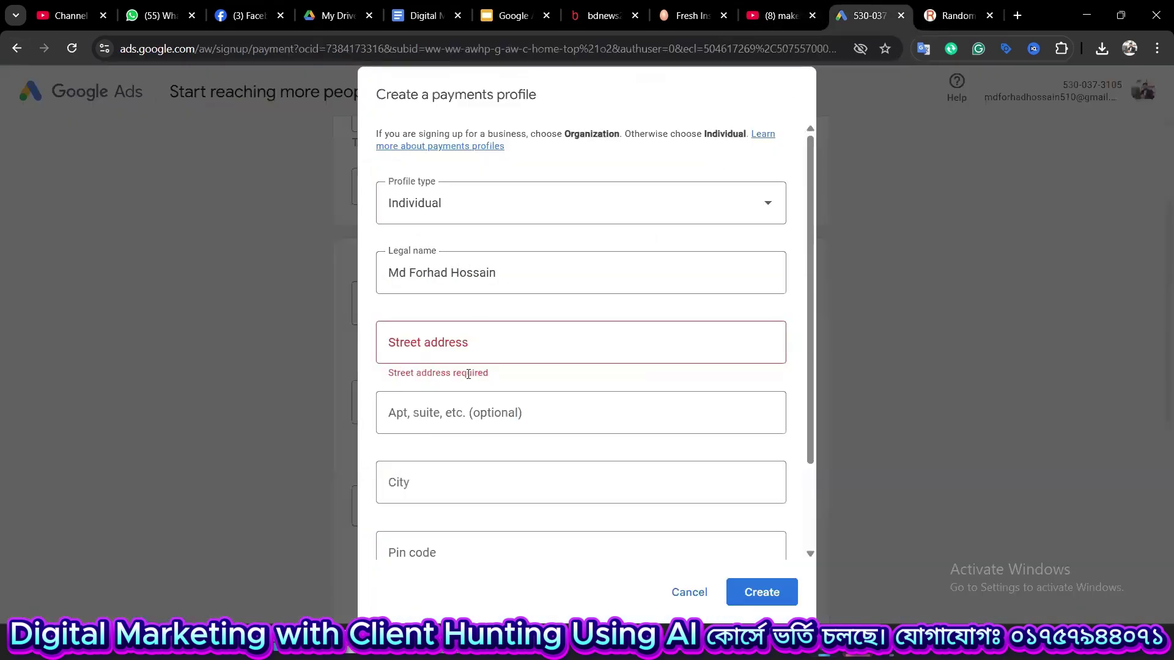
{"action": "left_click", "coordinate": [452, 350]}
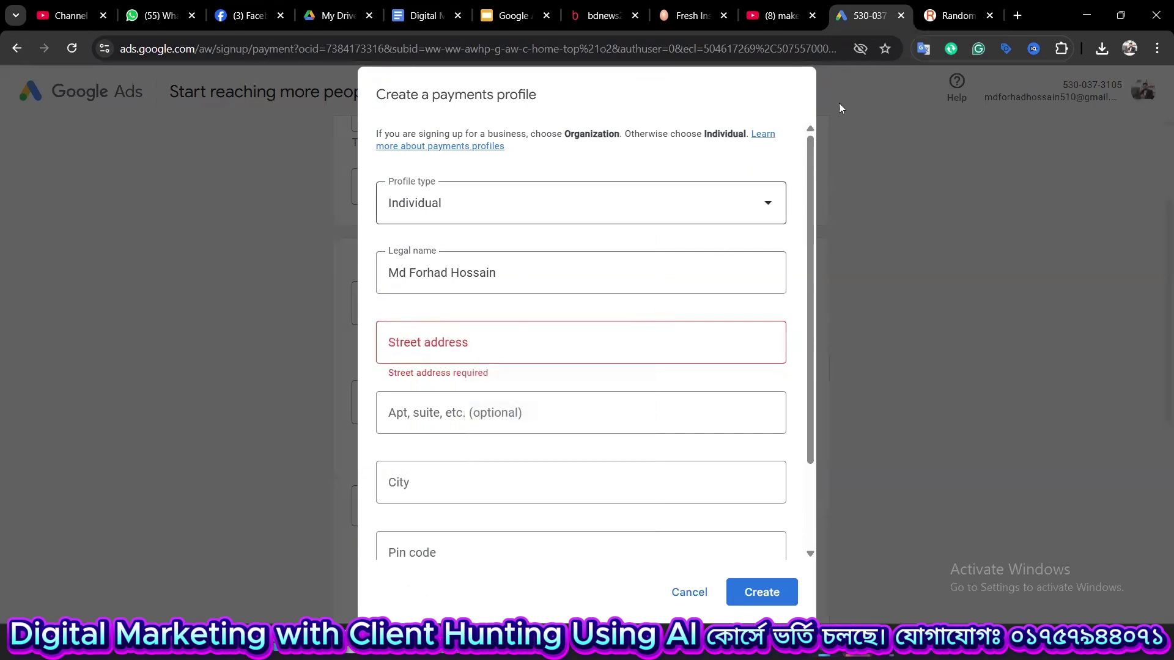
{"action": "left_click", "coordinate": [957, 15]}
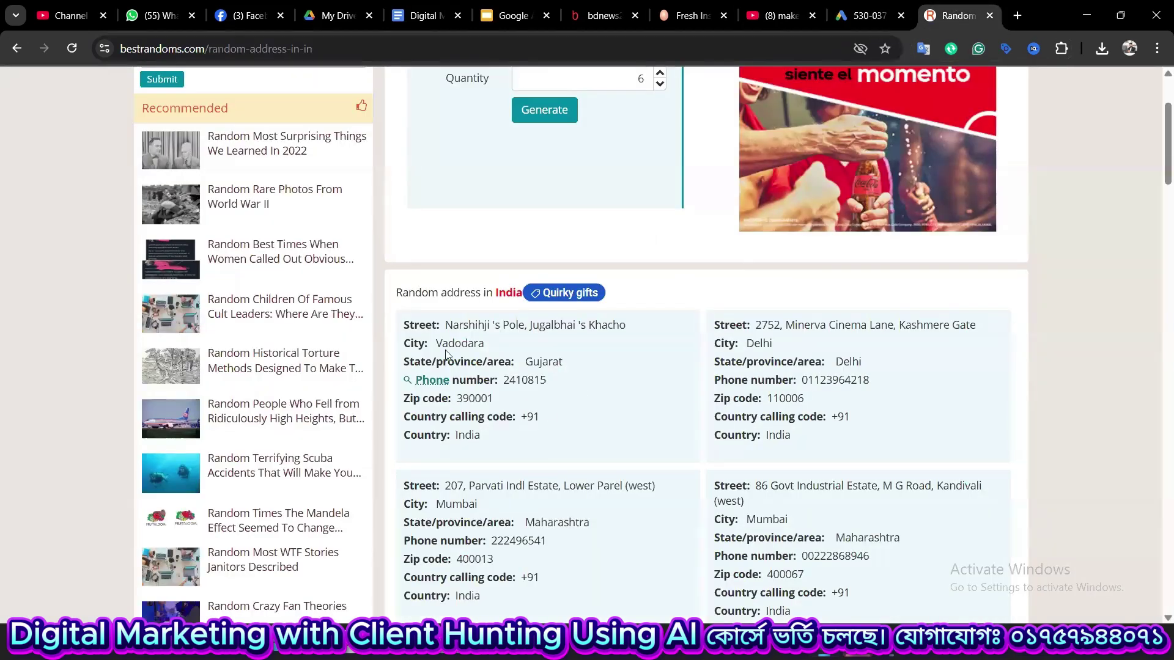
{"action": "left_click_drag", "start_coordinate": [445, 325], "coordinate": [632, 330]}
{"action": "key", "text": "ctrl+c"}
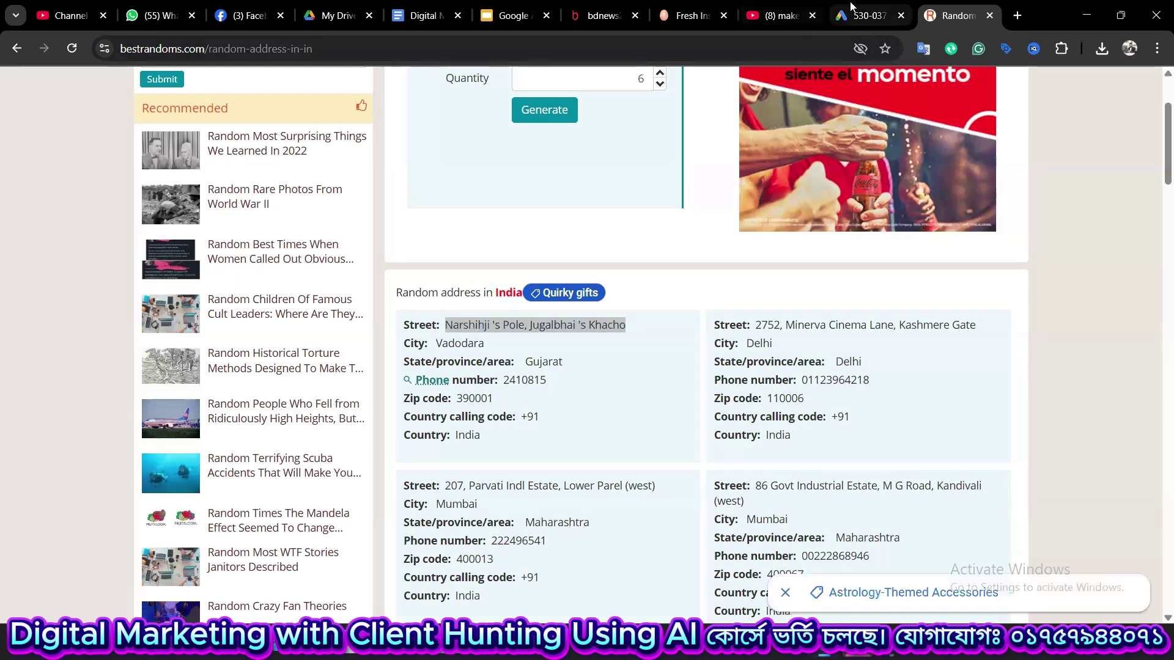
{"action": "left_click", "coordinate": [863, 15]}
{"action": "left_click", "coordinate": [435, 342]}
{"action": "key", "text": "ctrl+v"}
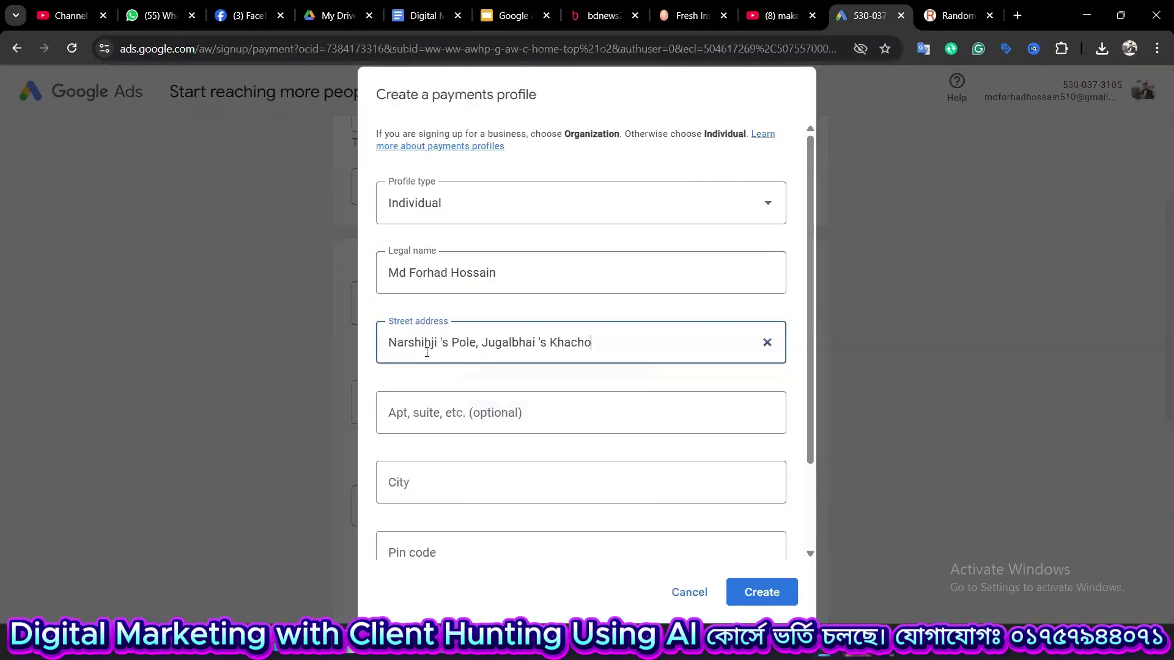
{"action": "left_click", "coordinate": [370, 321]}
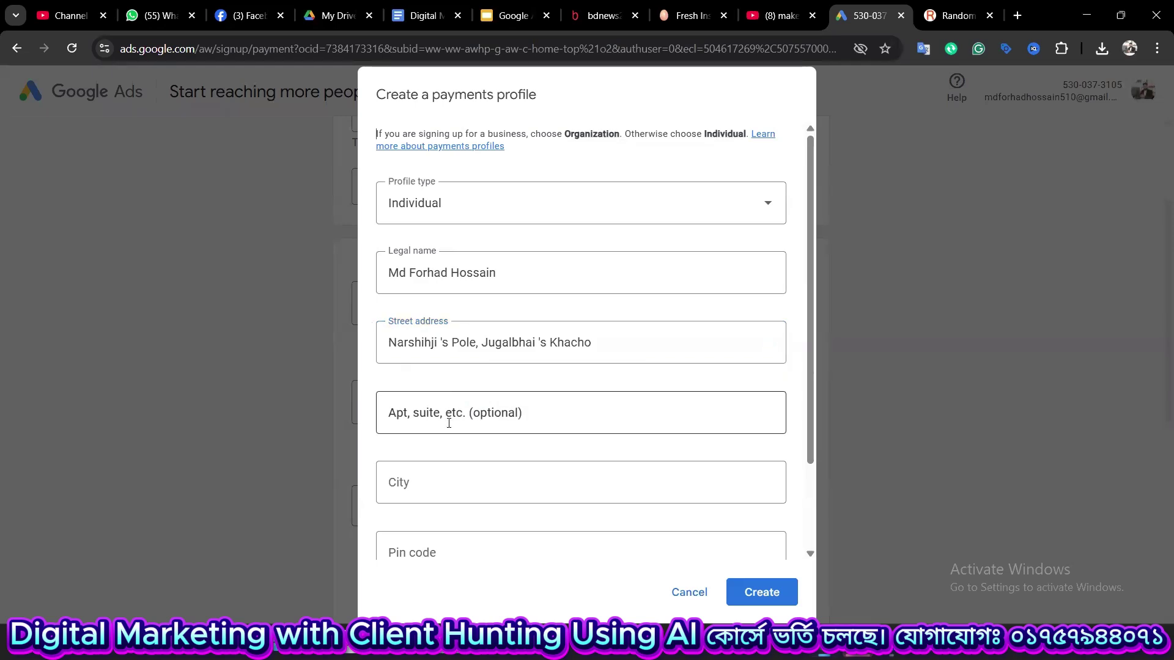
Transfer the first generated address's city to the payments profile's City field.
{"action": "scroll", "coordinate": [464, 431], "scroll_direction": "down", "scroll_amount": 1}
{"action": "left_click", "coordinate": [474, 411]}
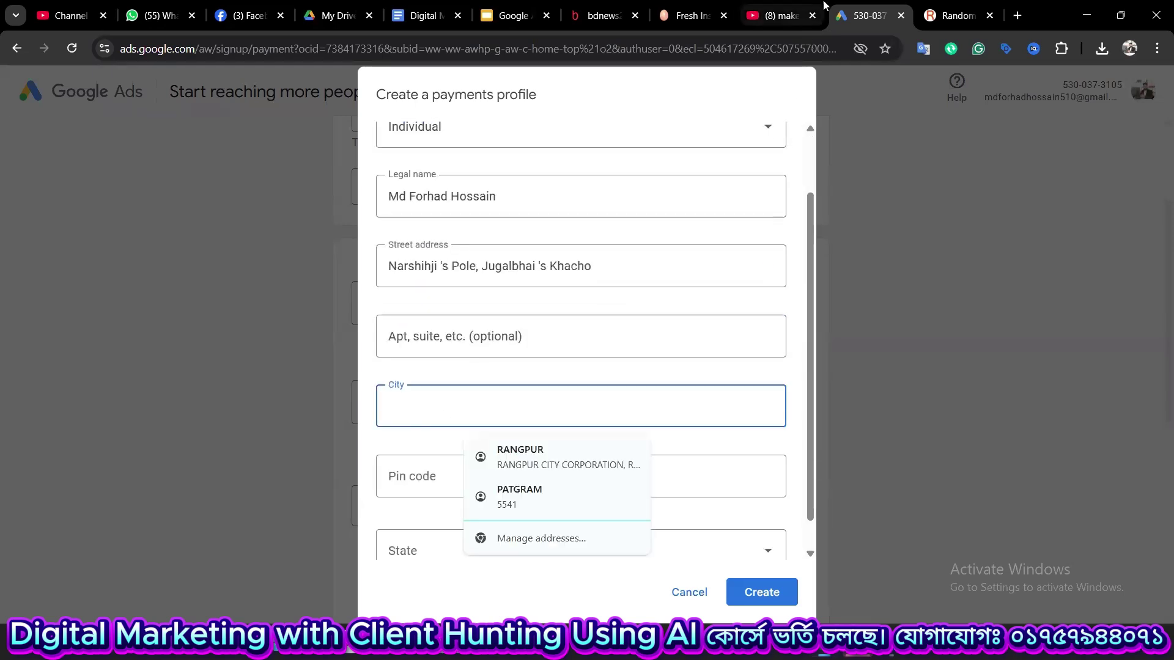
{"action": "left_click", "coordinate": [956, 15]}
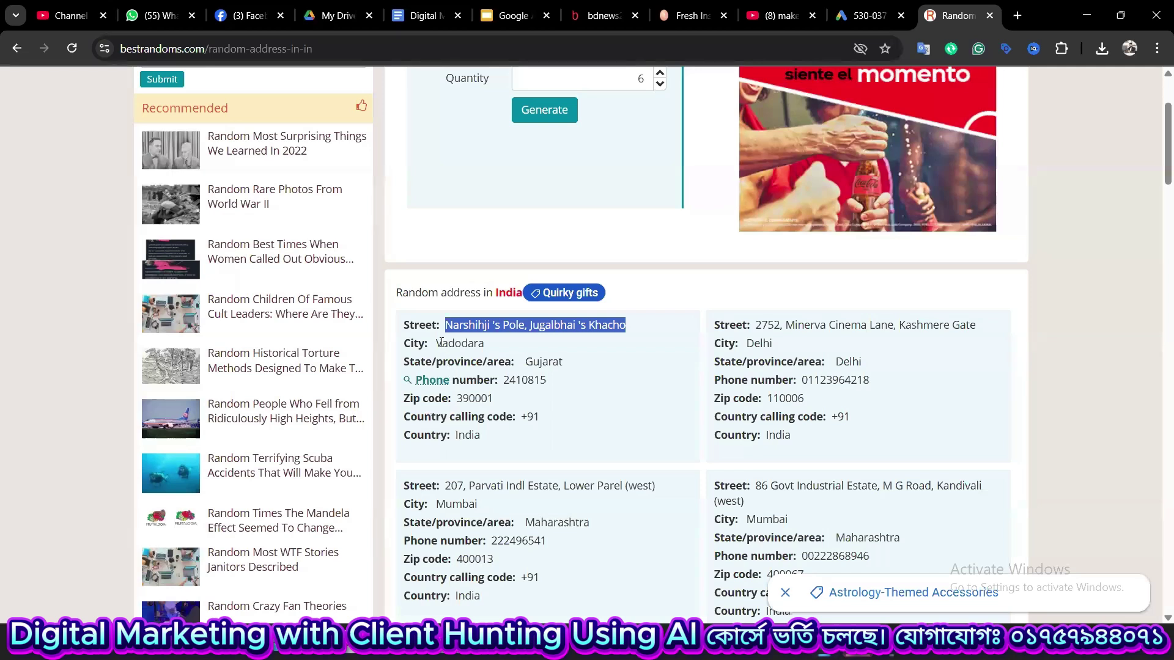
{"action": "left_click_drag", "start_coordinate": [434, 343], "coordinate": [499, 349]}
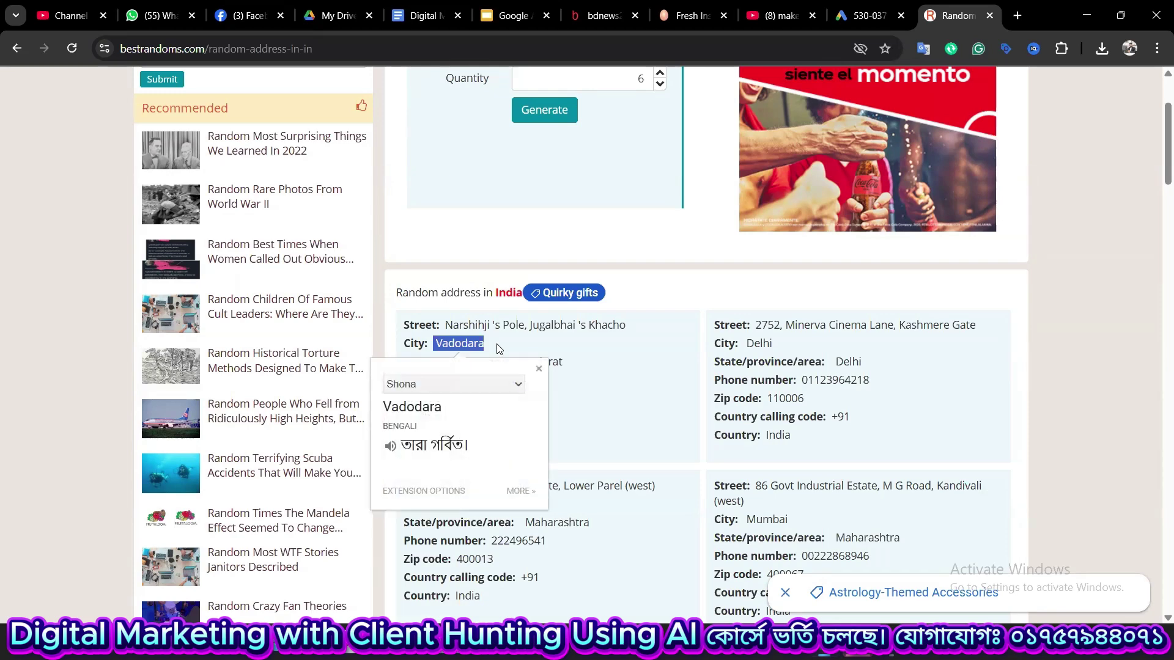